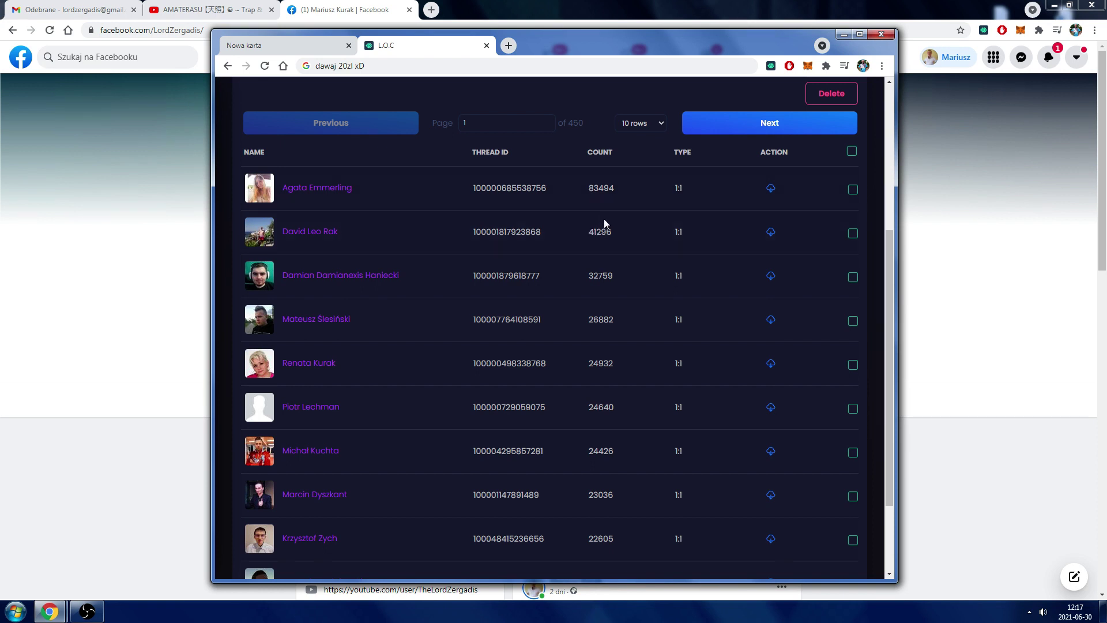
- Examine the message counts of the contacts on the first page of the conversation list
drag(586, 192, 623, 242)
click(624, 192)
scroll(617, 276, down, 2)
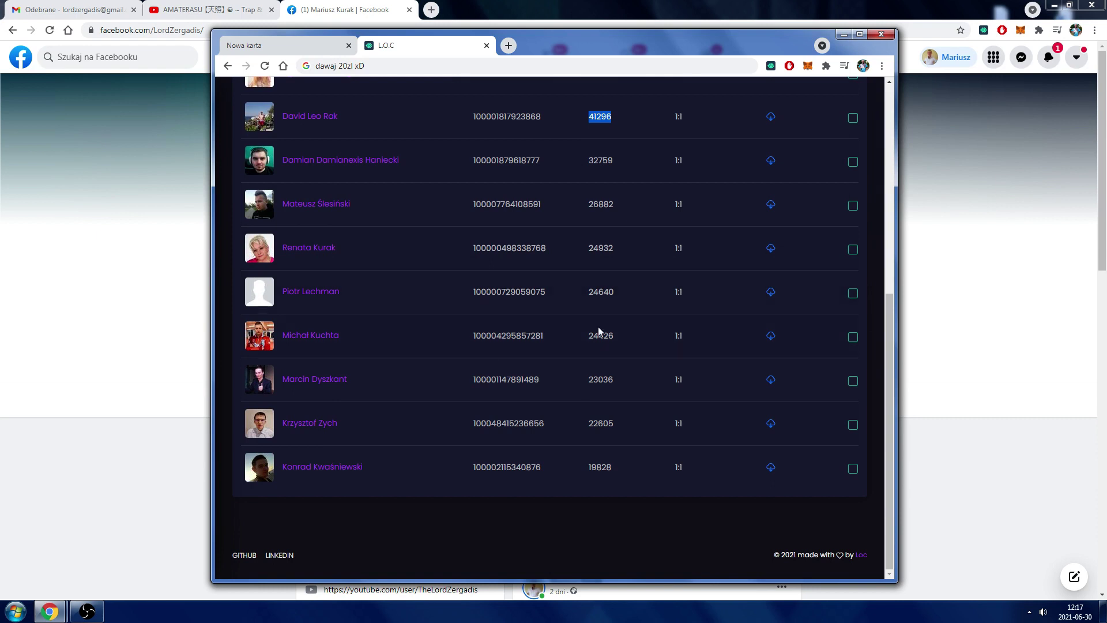
drag(588, 464, 630, 474)
click(634, 465)
scroll(631, 445, up, 4)
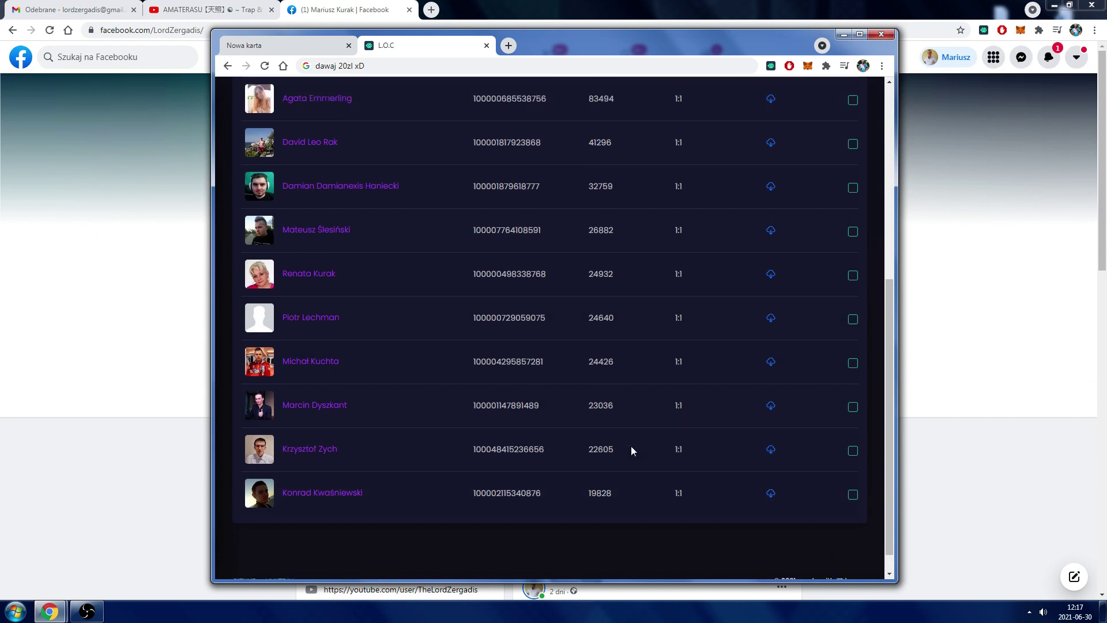
- Set the conversation list to show all rows on a single page
scroll(631, 445, down, 1)
click(660, 182)
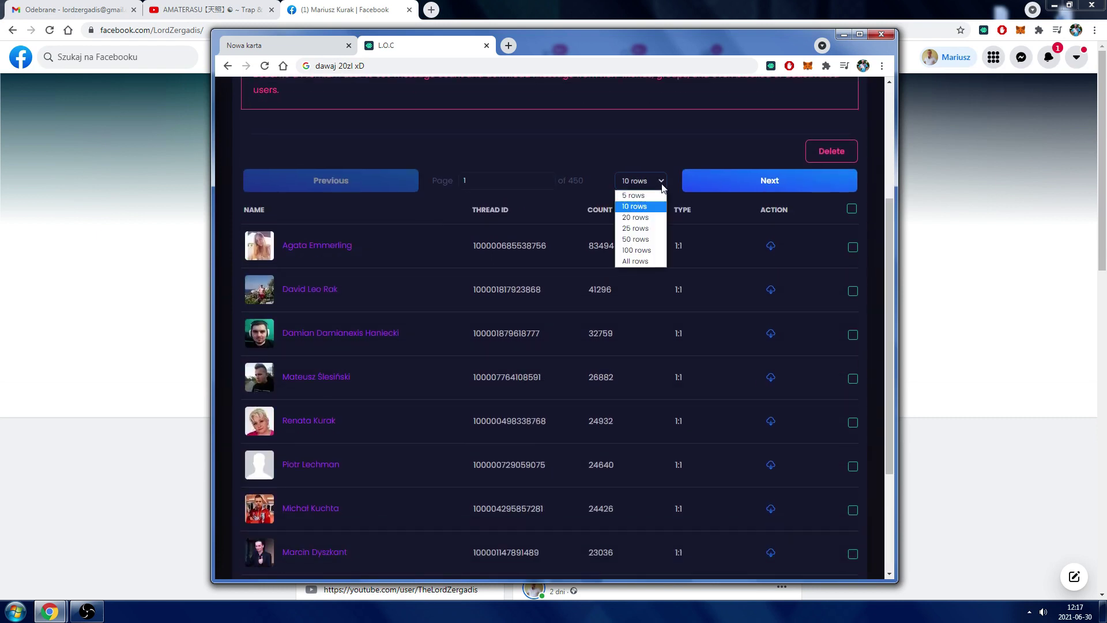
click(635, 261)
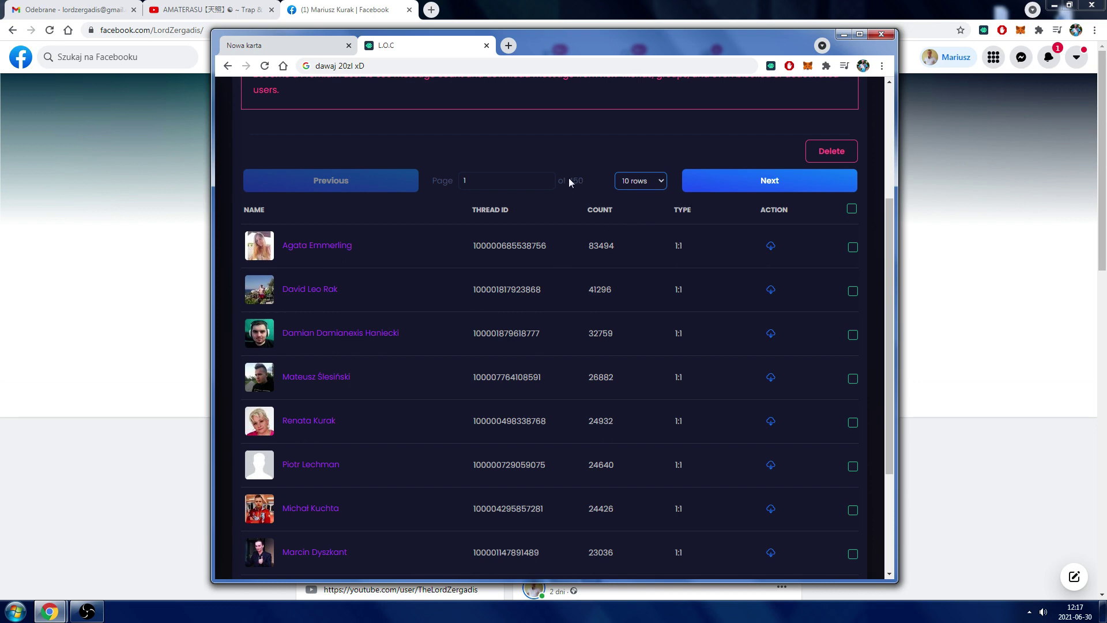
click(489, 182)
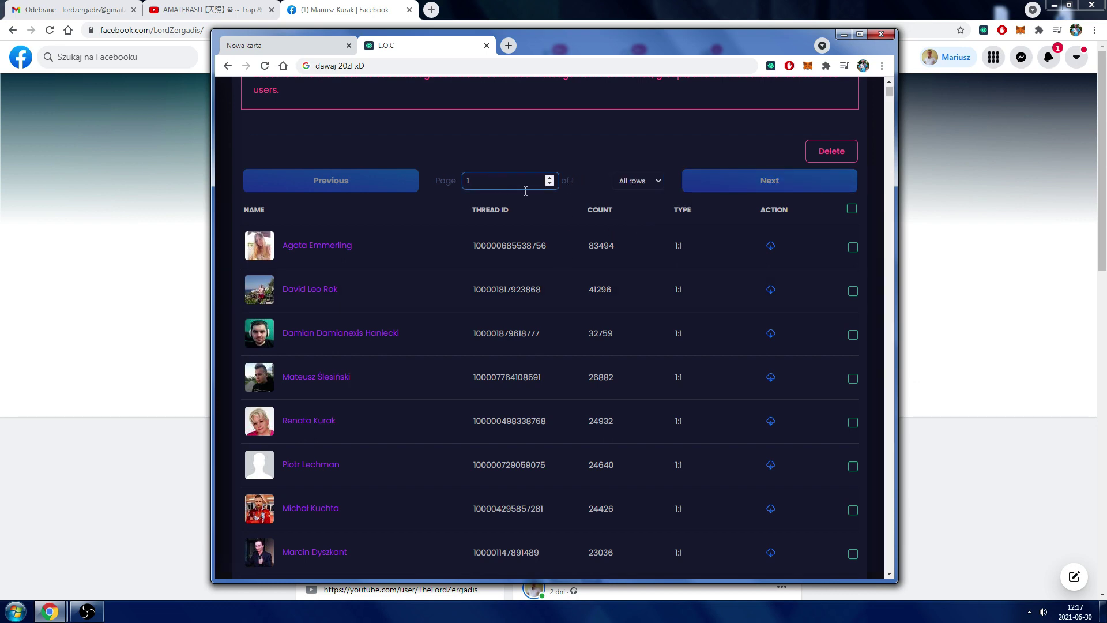
- Examine the message counts throughout the full conversation list, then return to its beginning
scroll(632, 268, down, 20)
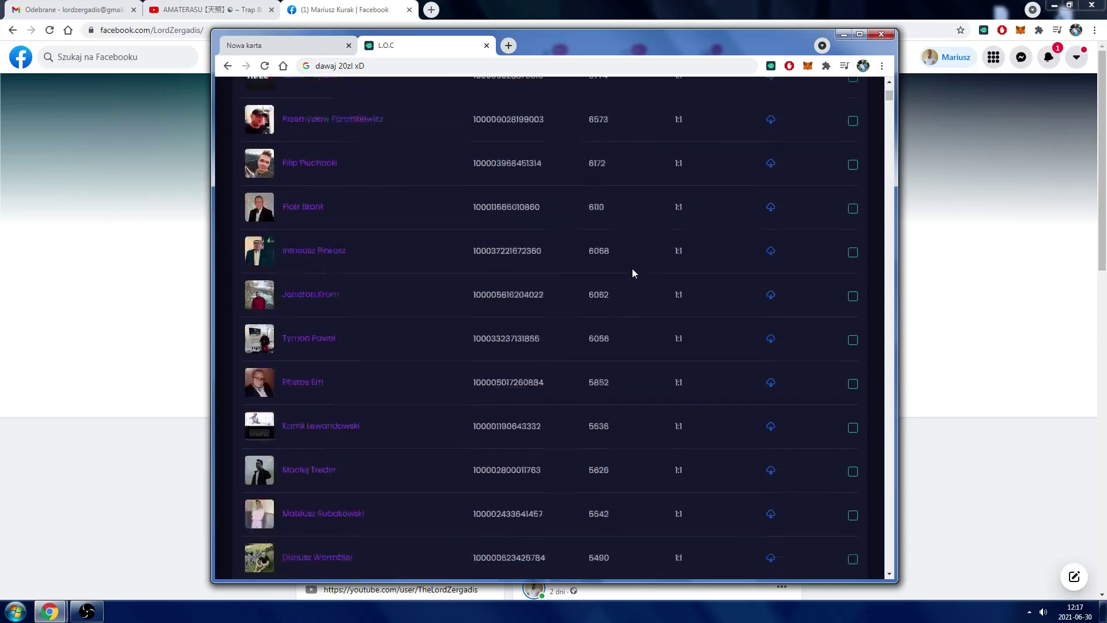
drag(889, 101, 888, 289)
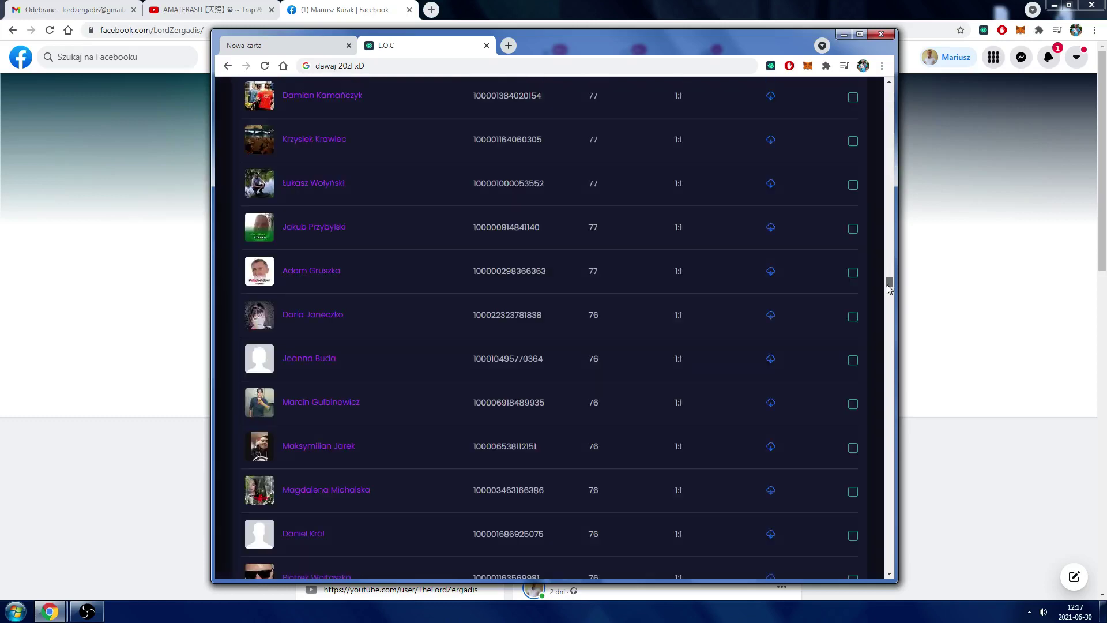
double_click(603, 278)
click(598, 280)
drag(890, 285, 889, 179)
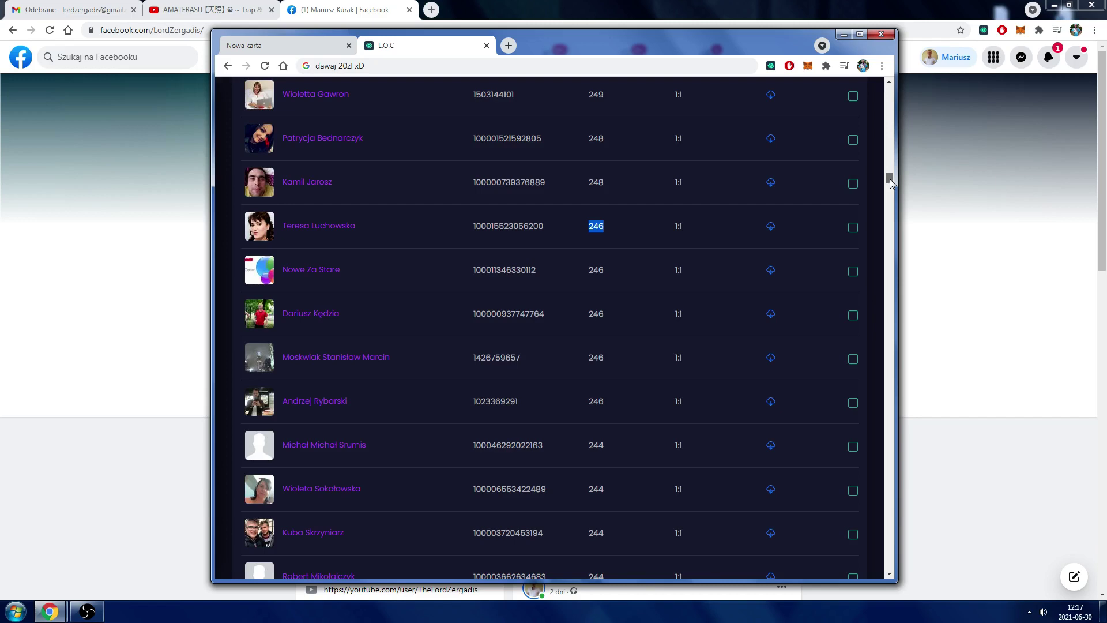
drag(891, 183, 891, 152)
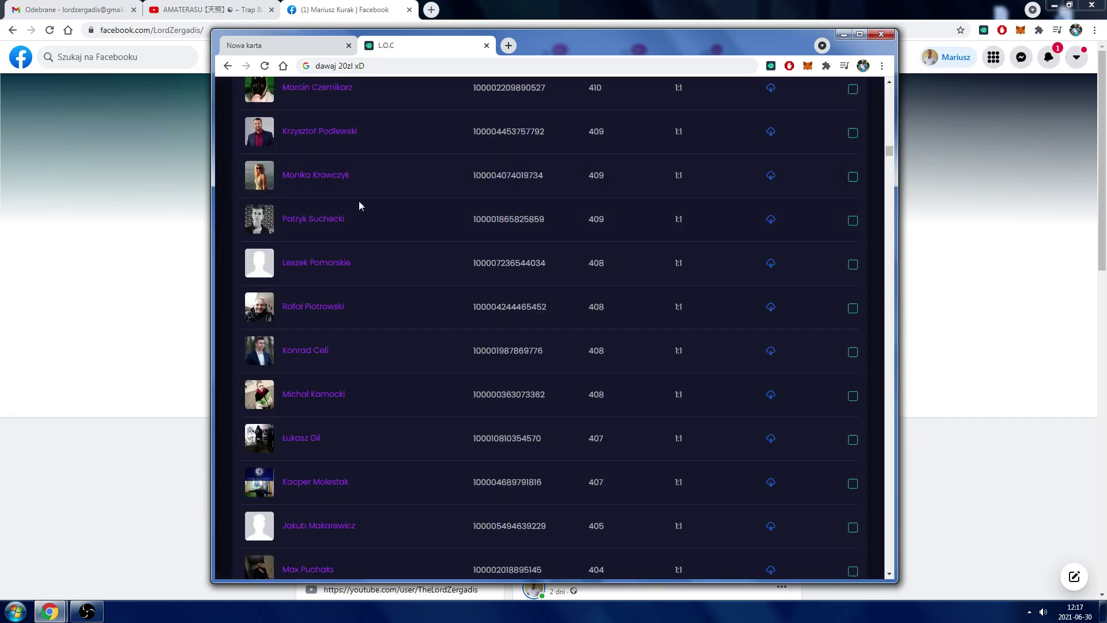
scroll(643, 236, up, 15)
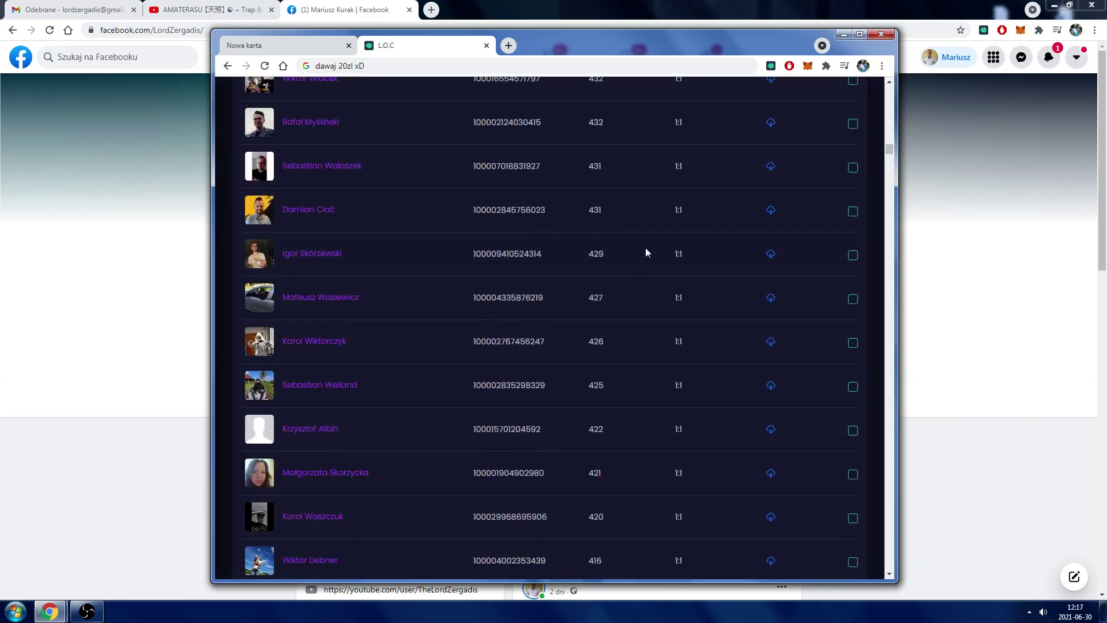
scroll(677, 243, up, 15)
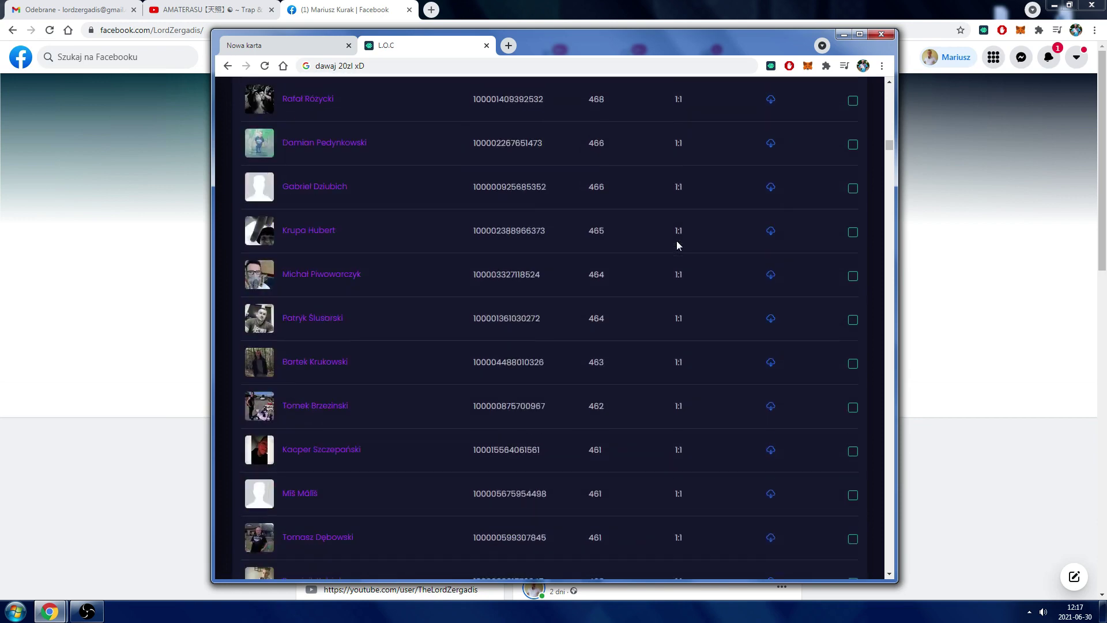
scroll(677, 244, up, 15)
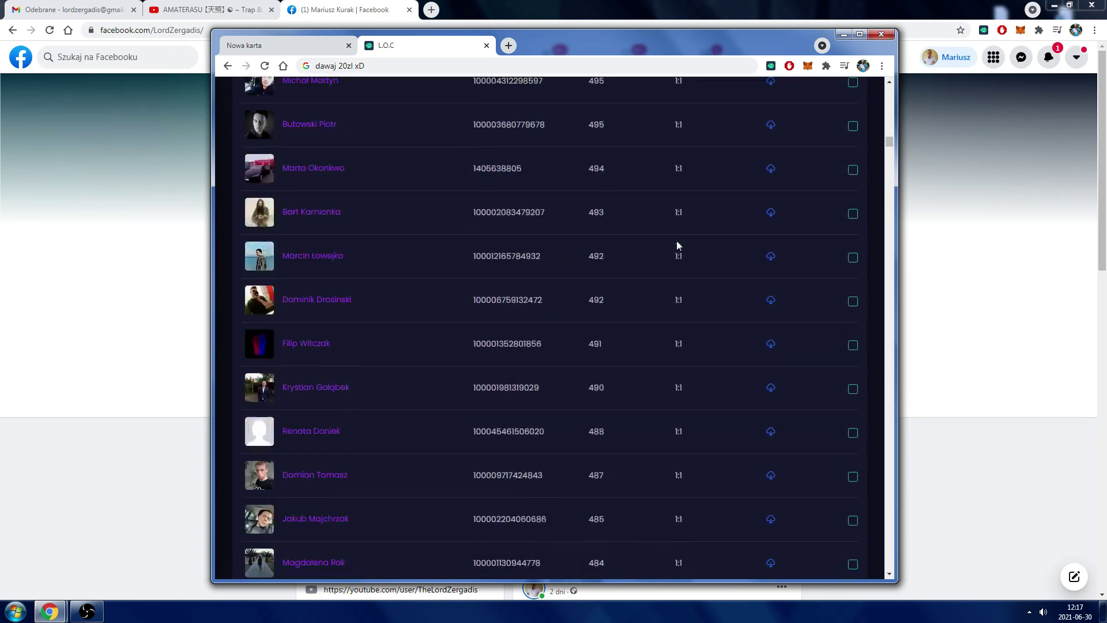
drag(889, 145, 891, 87)
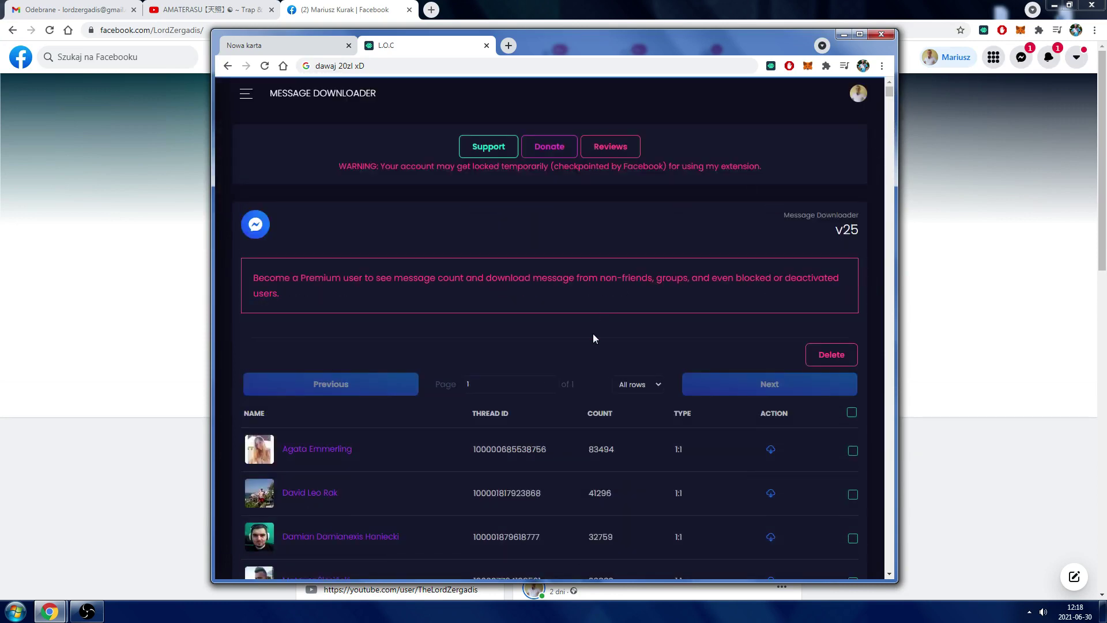
- Set the conversation list to 10 rows per page and go to page 450
scroll(593, 334, down, 3)
click(652, 271)
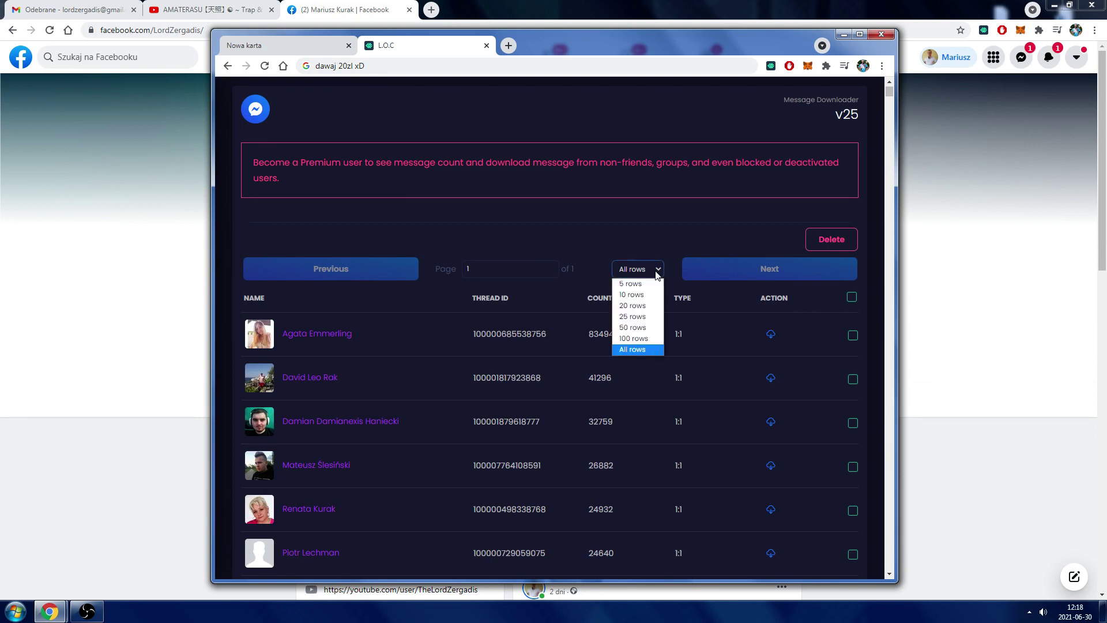
click(638, 300)
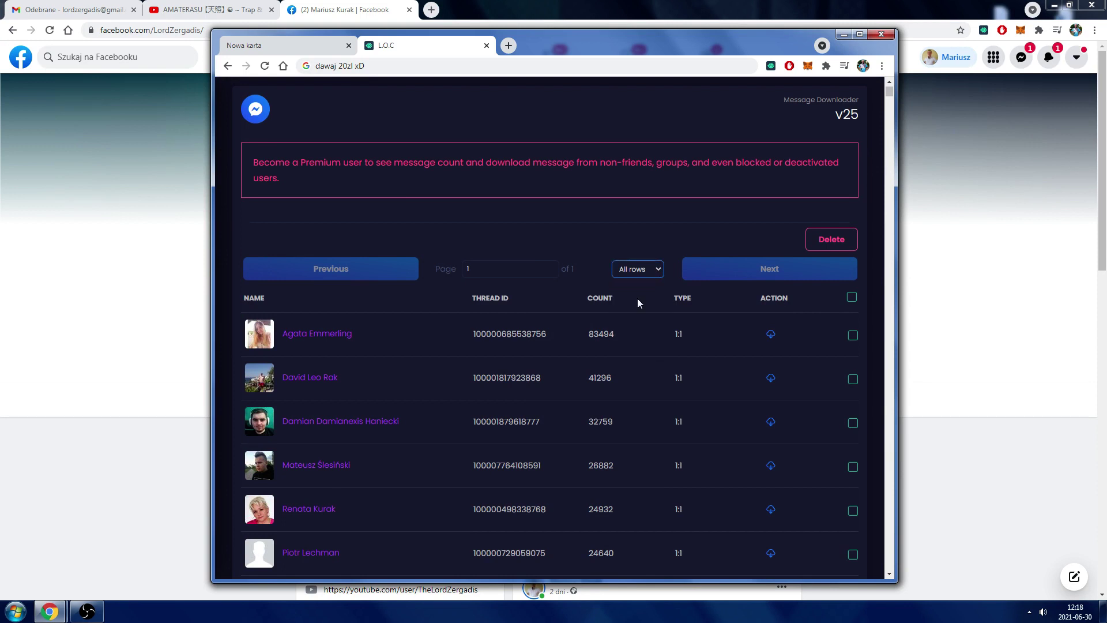
drag(533, 269, 455, 268)
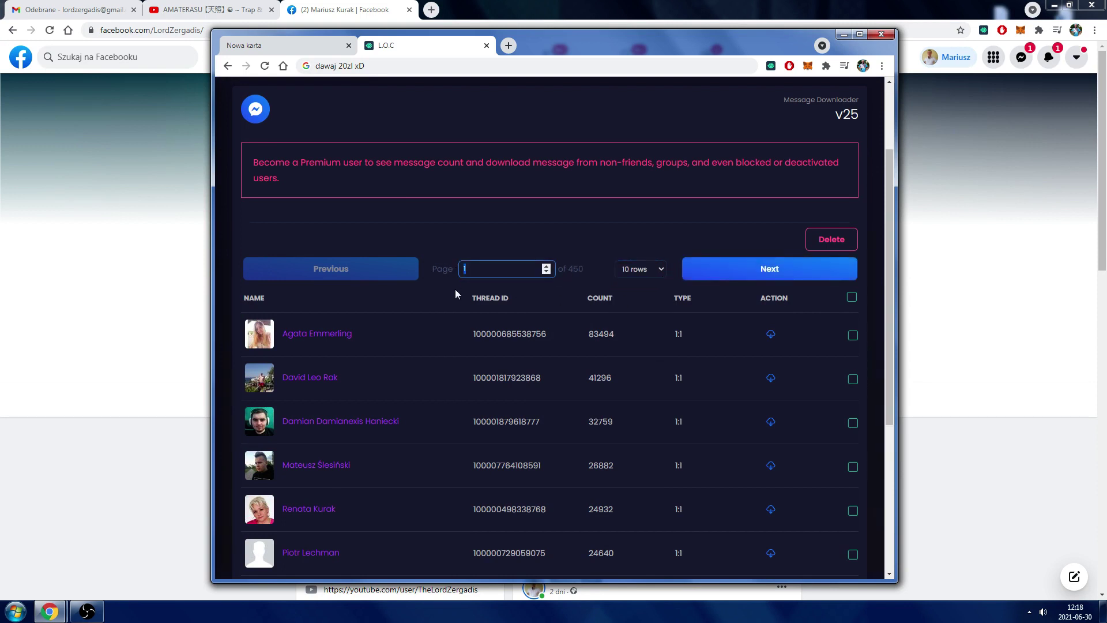
key(Return)
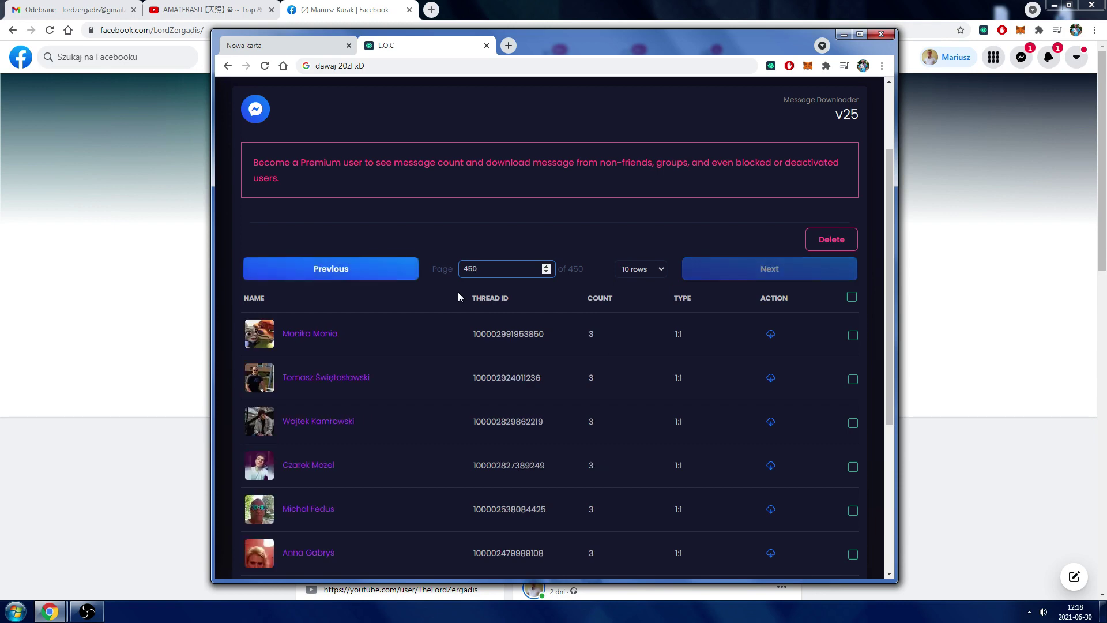
- Examine the contacts and their message counts on the last page of the conversation list
scroll(444, 340, down, 3)
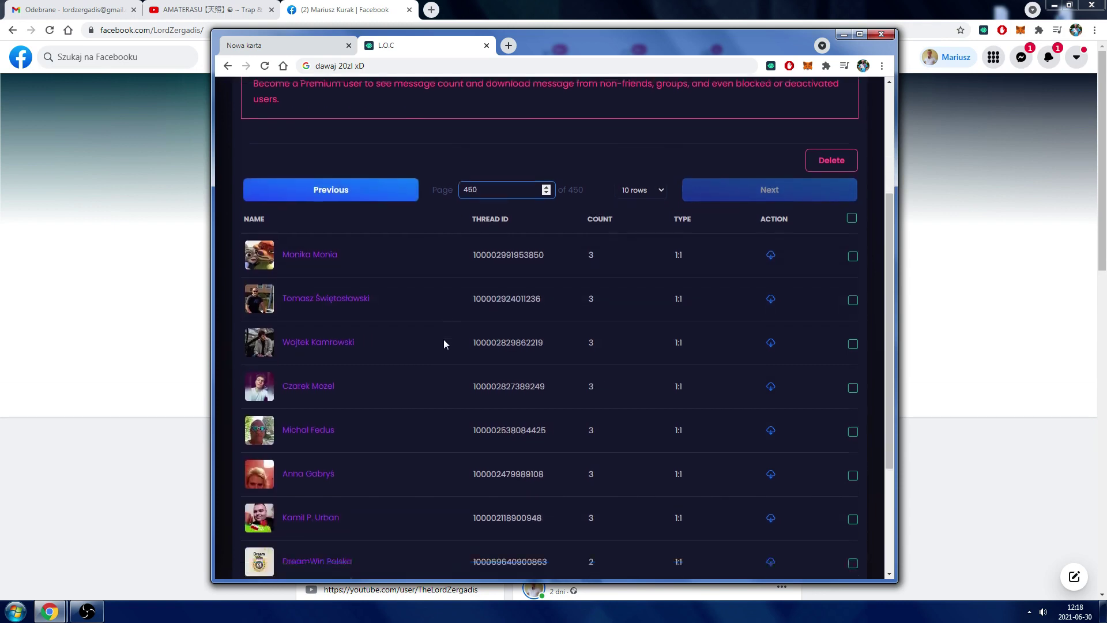
scroll(444, 339, up, 1)
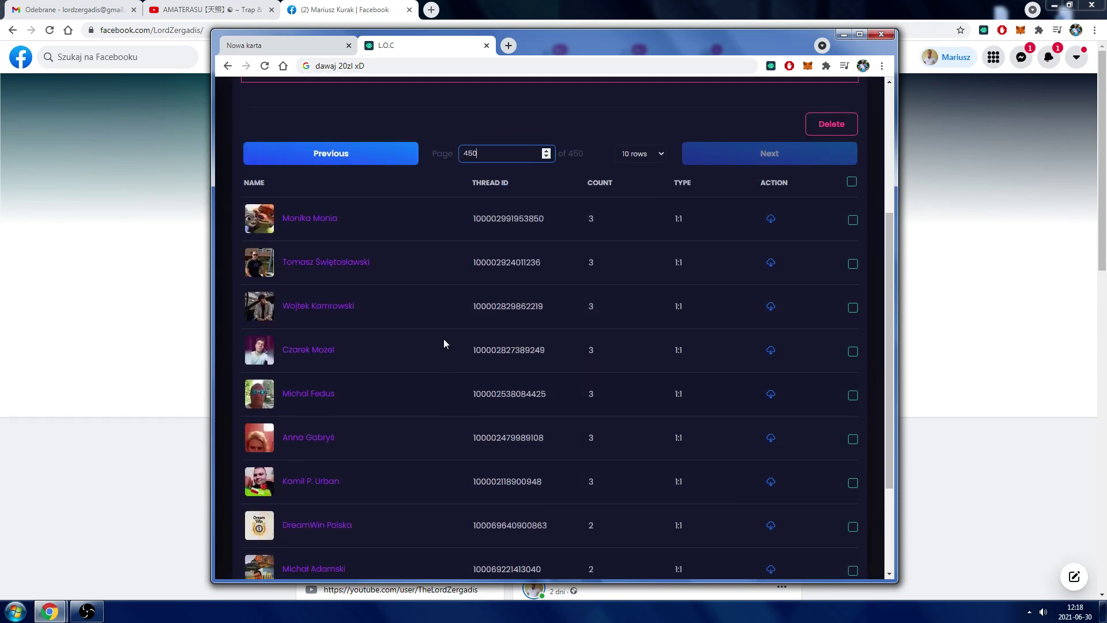
double_click(570, 155)
scroll(569, 299, down, 2)
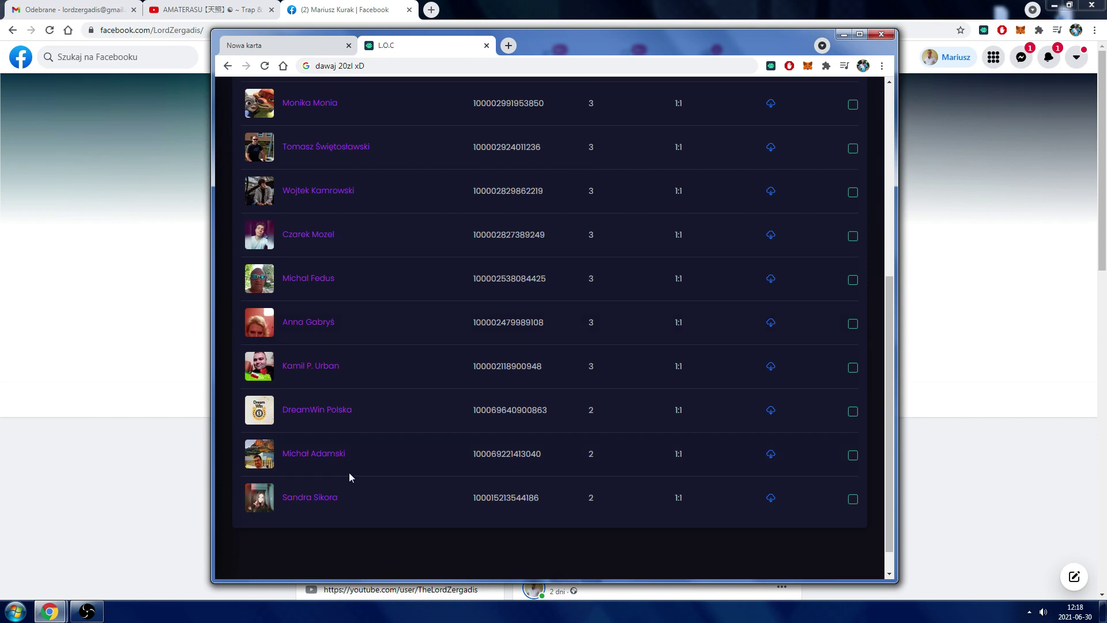
scroll(403, 328, up, 3)
scroll(429, 333, down, 3)
scroll(616, 352, up, 3)
scroll(442, 318, down, 2)
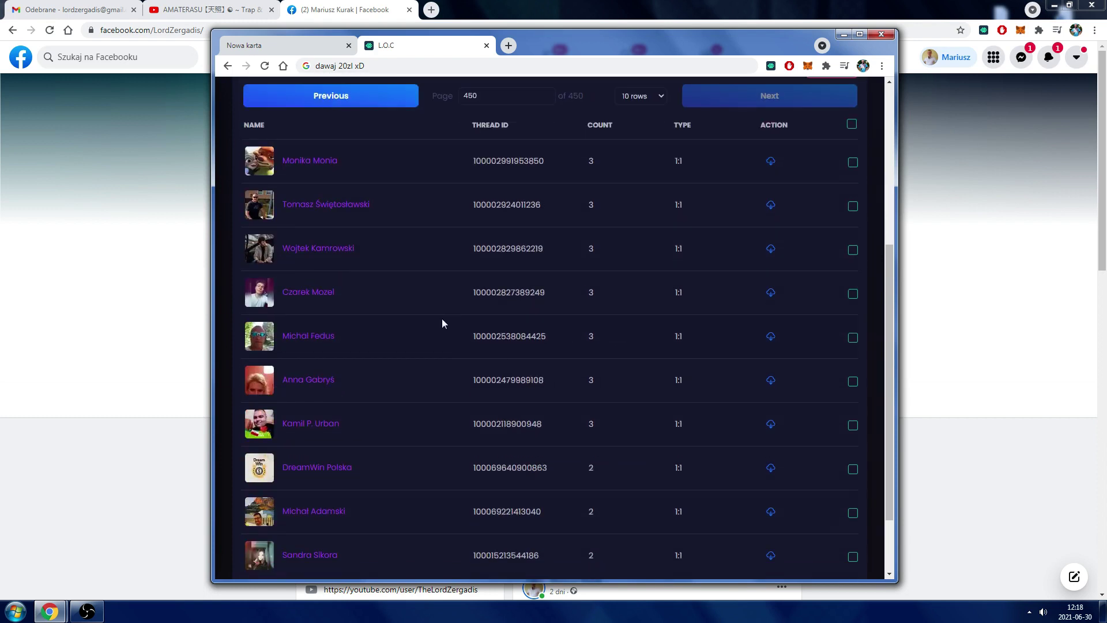
- Open the Messenger conversations of the first two contacts on the page in separate new tabs
middle_click(308, 169)
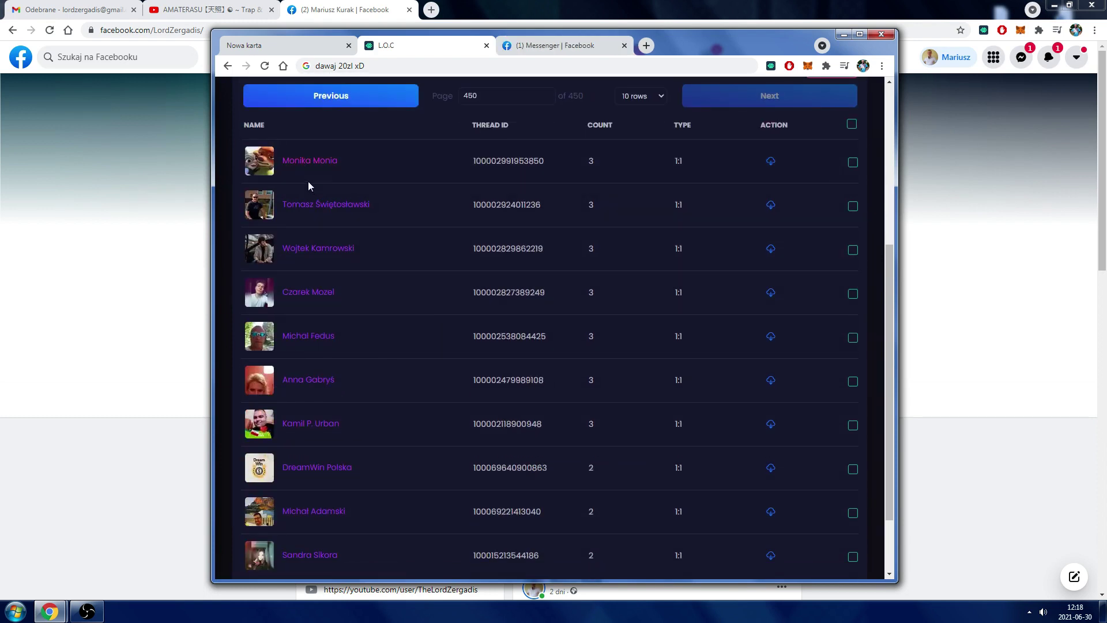
middle_click(315, 205)
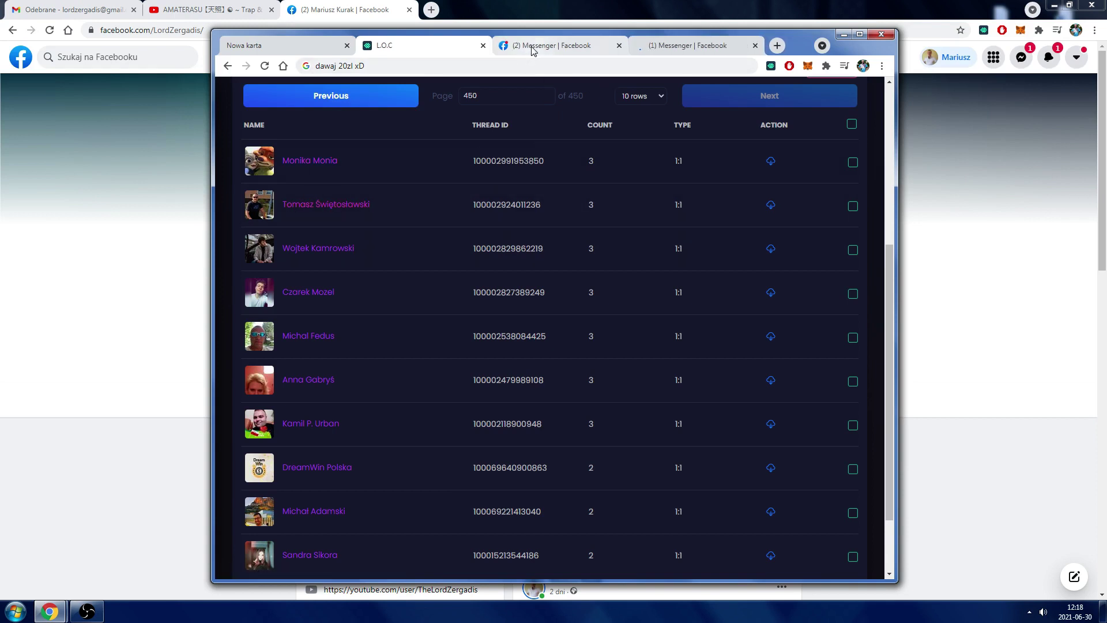
right_click(315, 249)
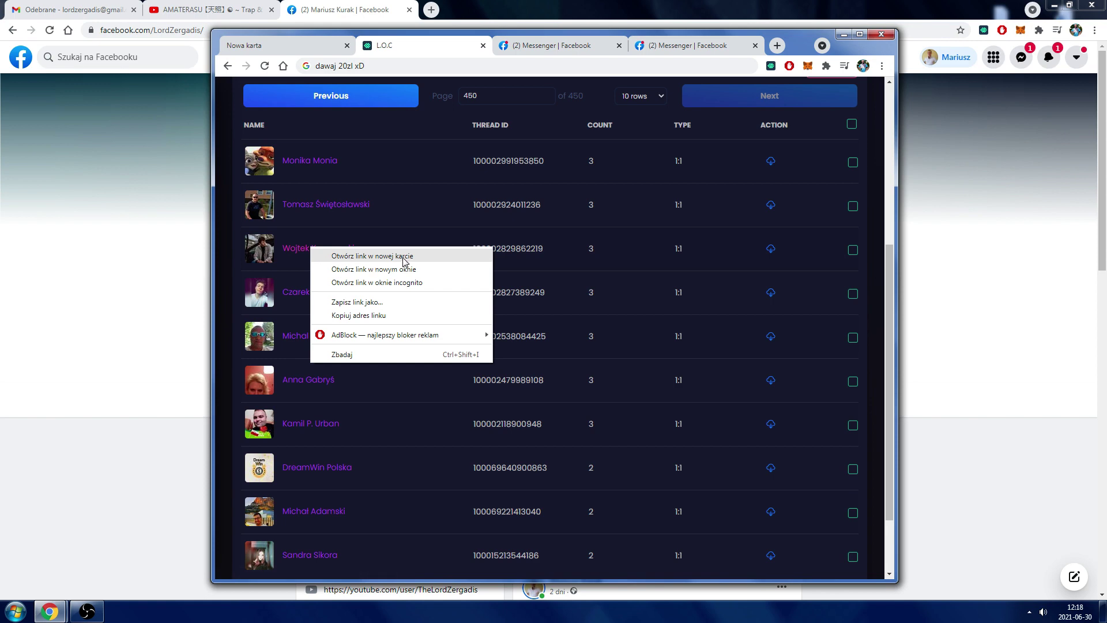
click(403, 219)
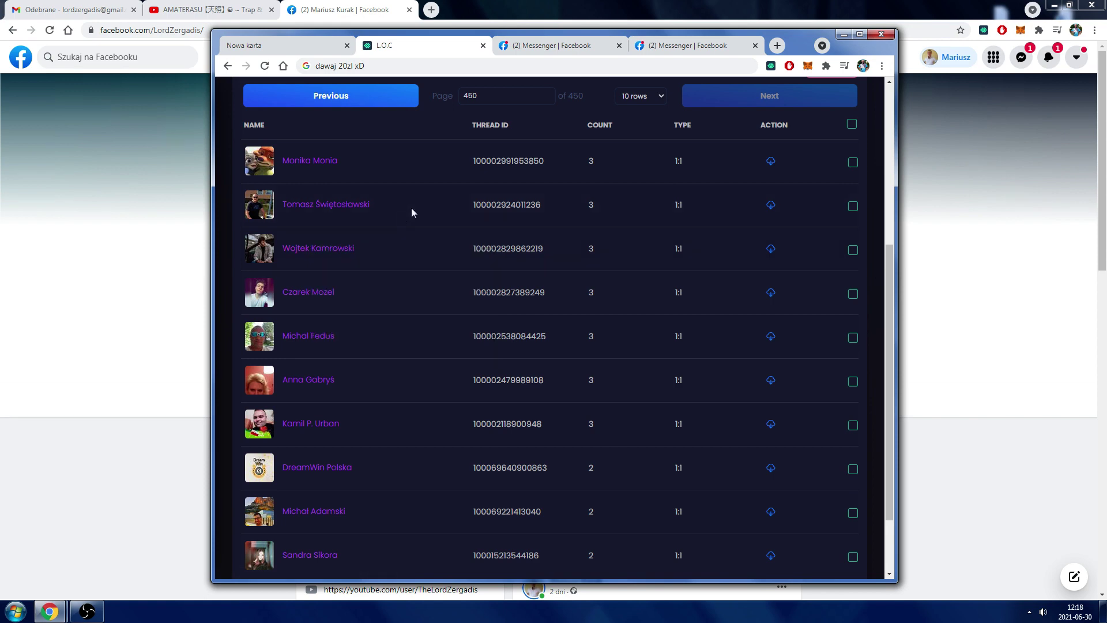
- Remove the first listed contact from friends through their Facebook profile, confirm the removal and close that tab
click(532, 51)
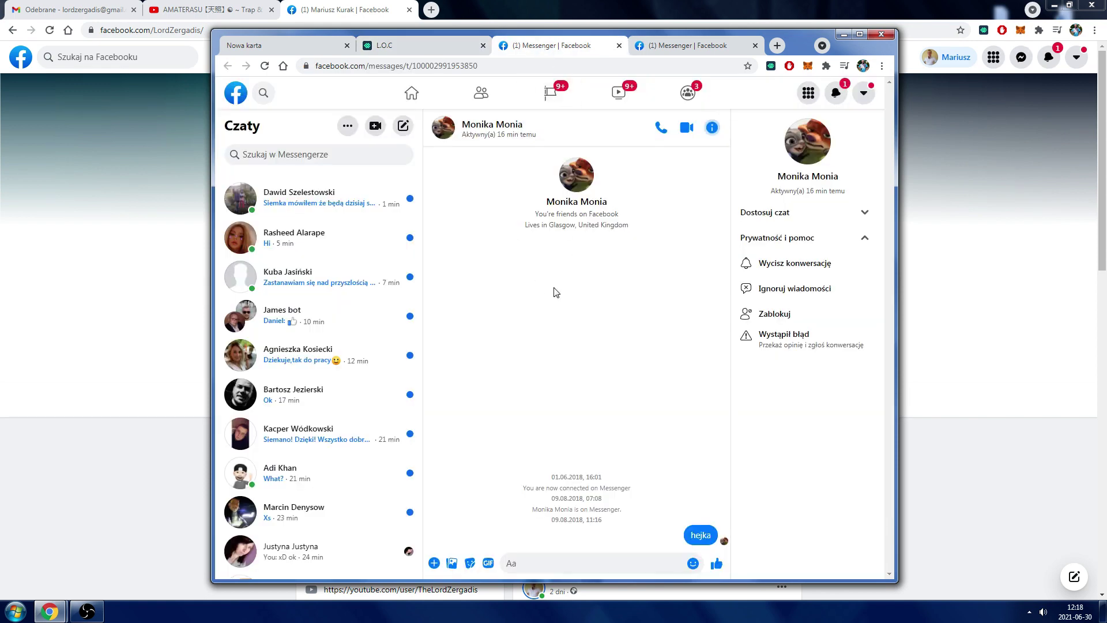
click(807, 177)
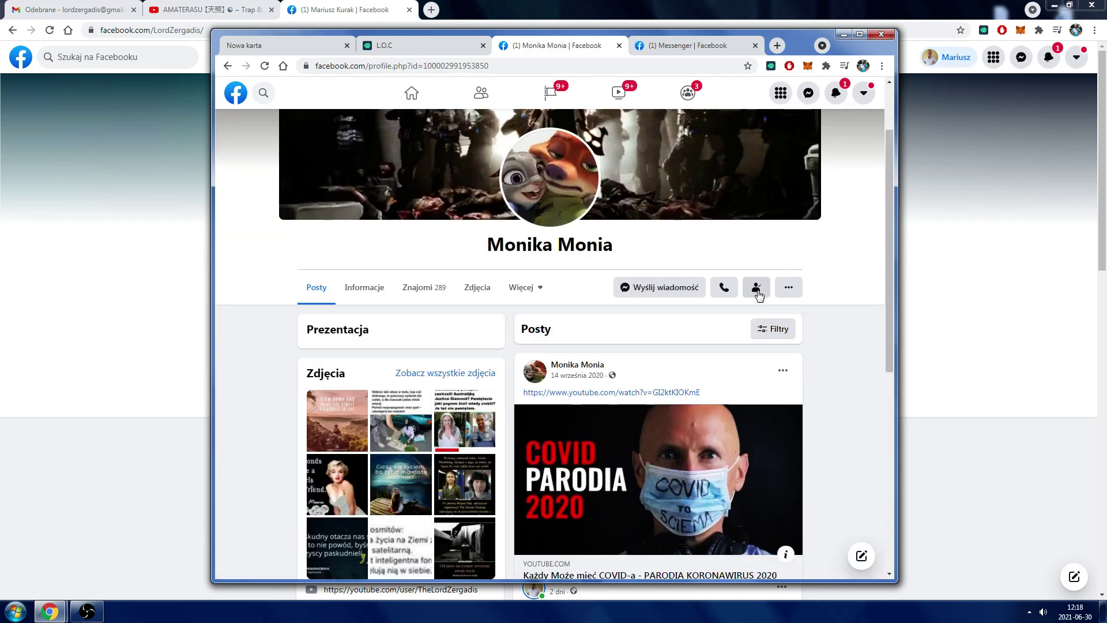
click(758, 293)
click(749, 384)
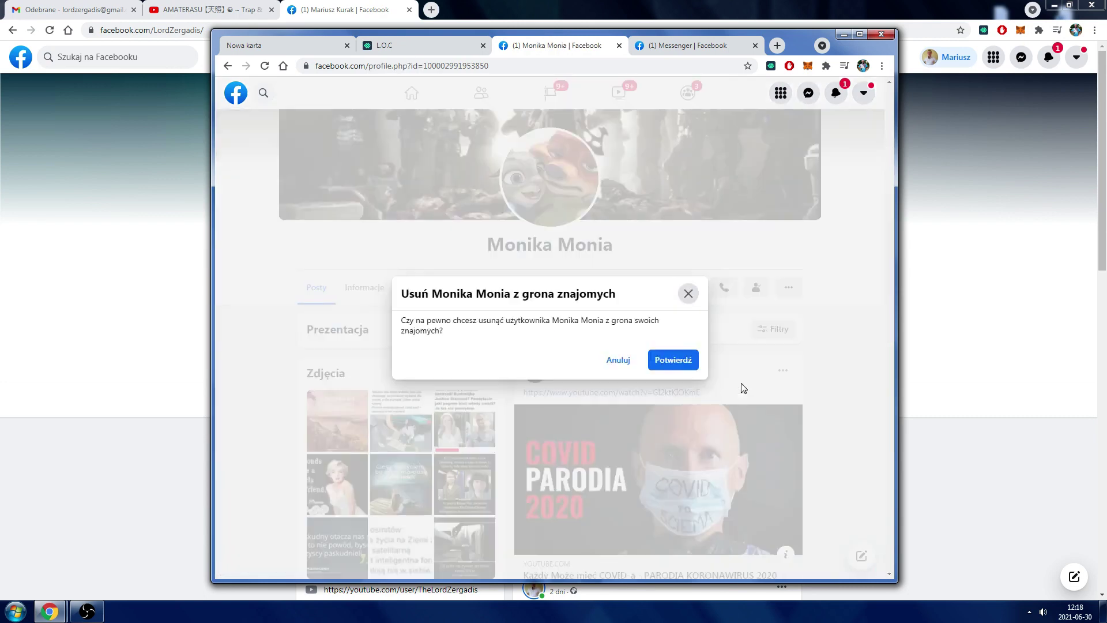
click(673, 359)
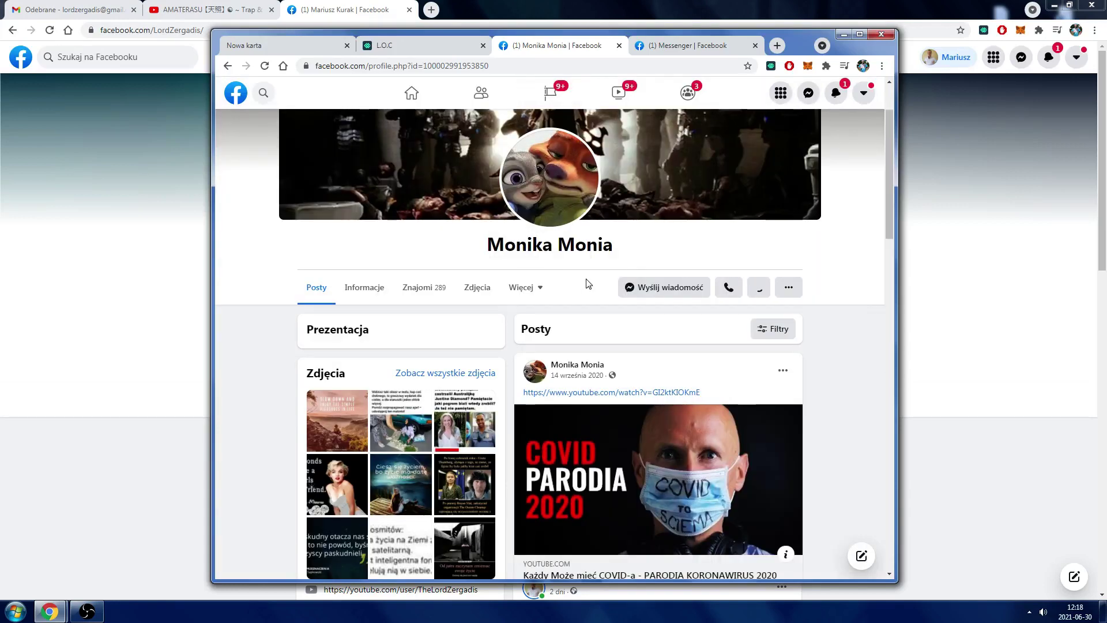
middle_click(561, 53)
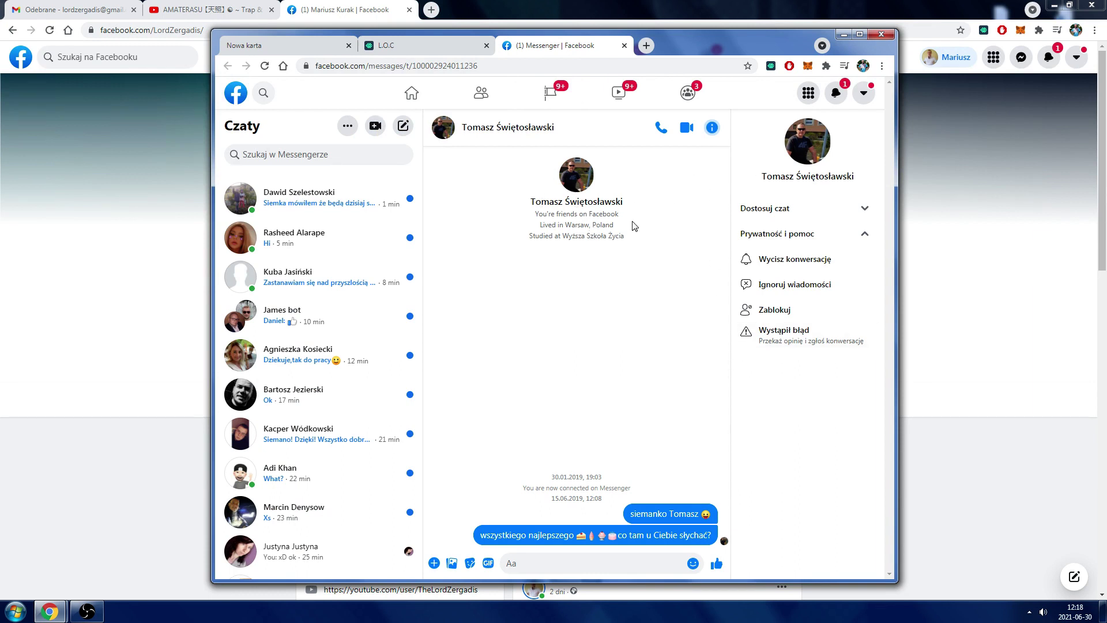
- Remove the second listed contact from friends through the profile linked in their conversation, then close the tab
click(785, 180)
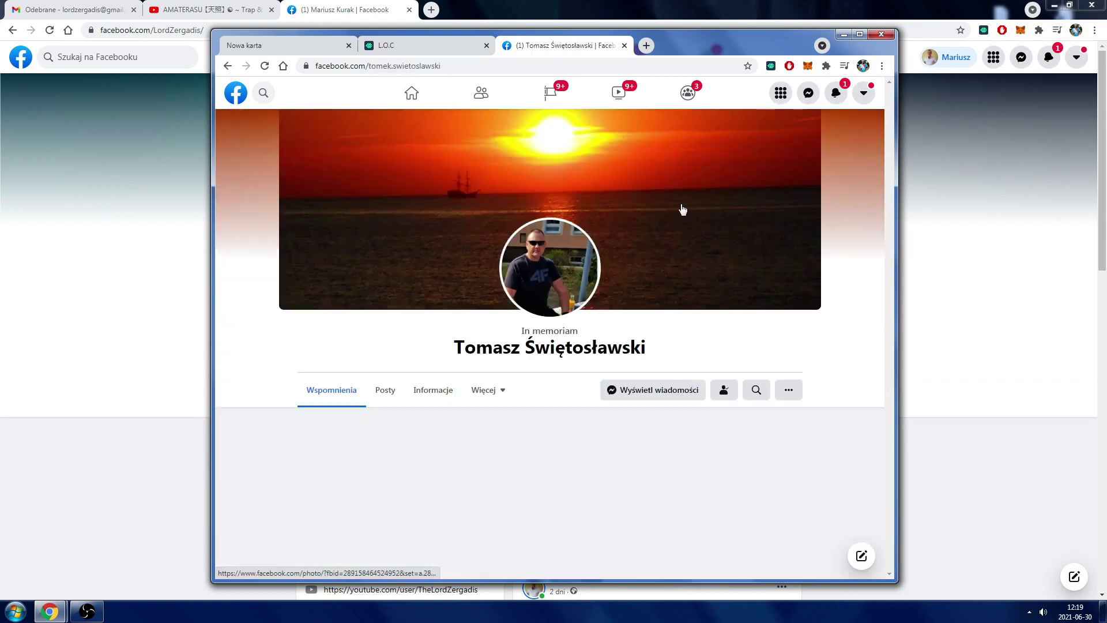
click(724, 390)
click(736, 425)
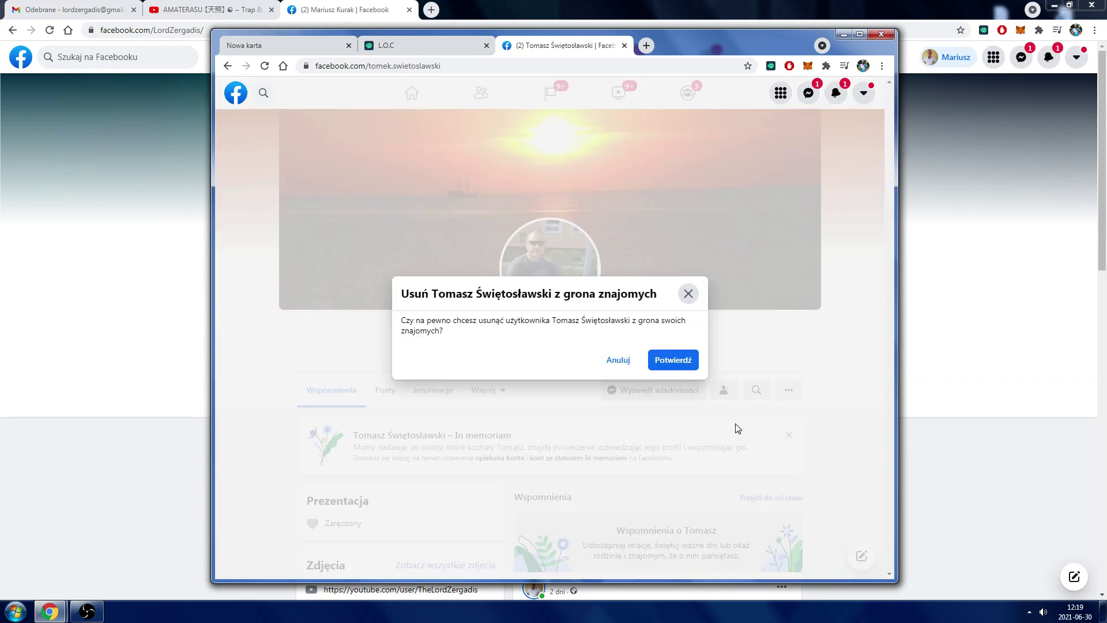
click(670, 362)
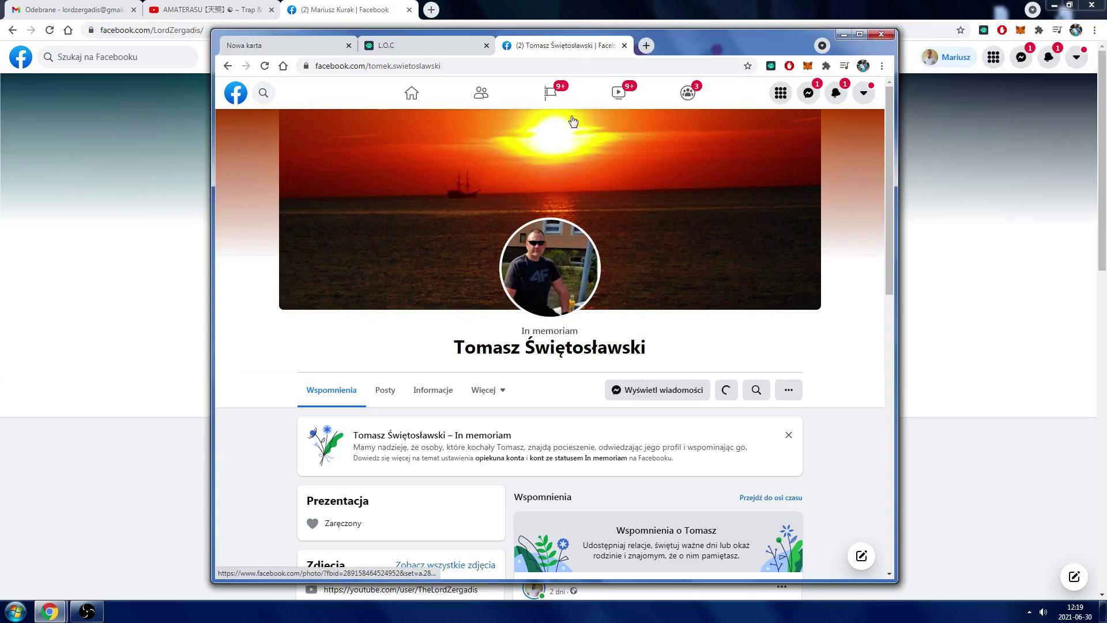
middle_click(558, 46)
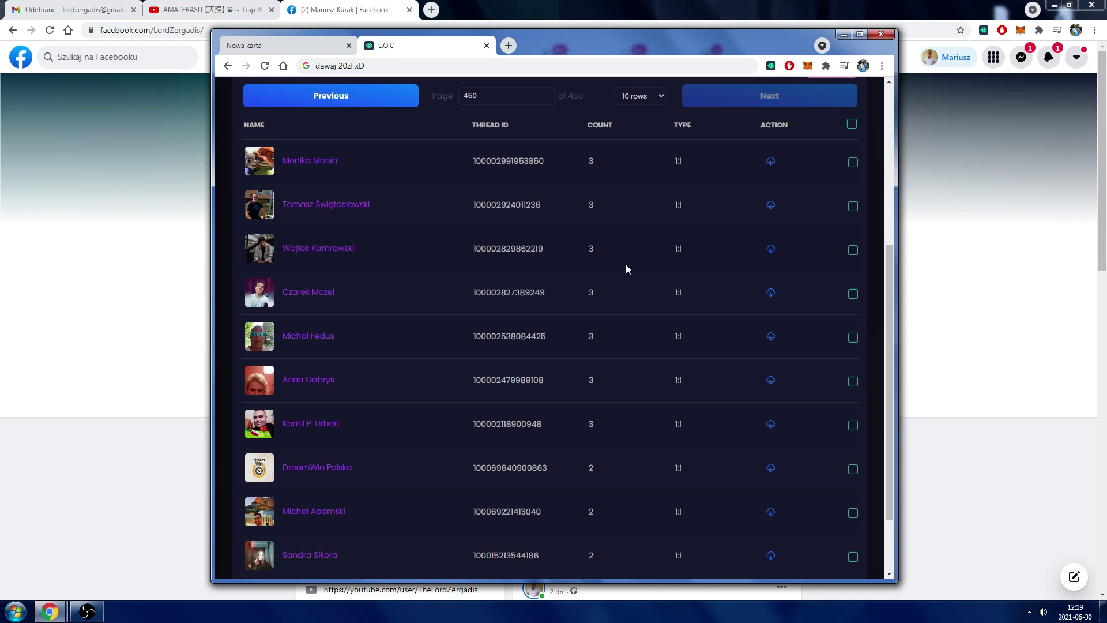
- Switch to the browser window with the own Facebook profile and look through its posts and photos
click(952, 454)
scroll(894, 365, down, 7)
scroll(894, 365, down, 15)
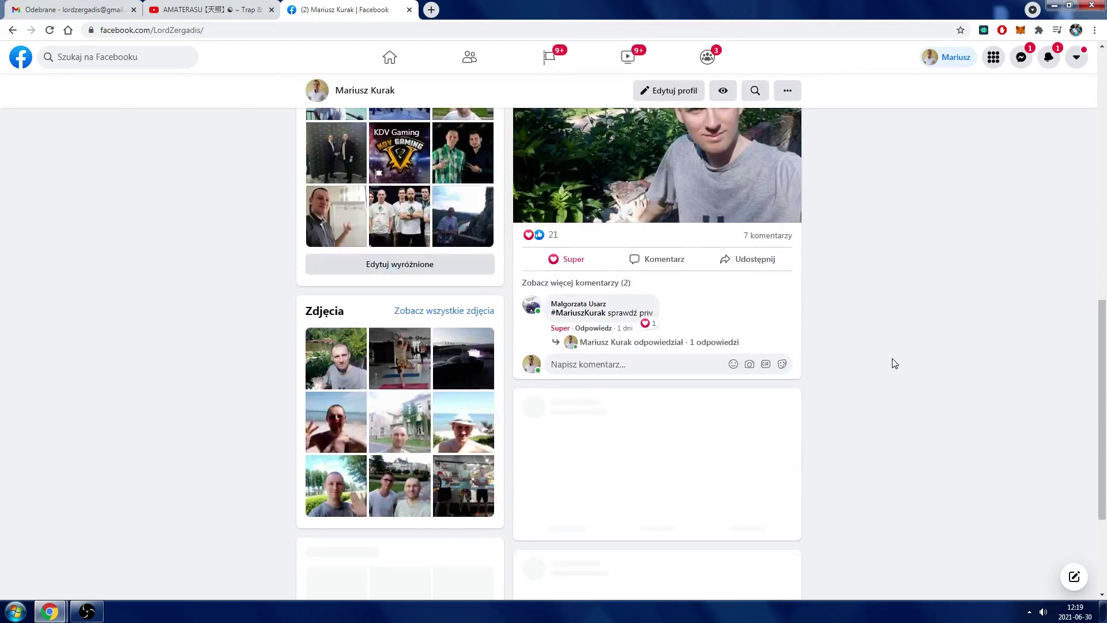
- Look through the older posts on the own Facebook profile, including the mid-June greeting post and its comments
scroll(892, 362, down, 6)
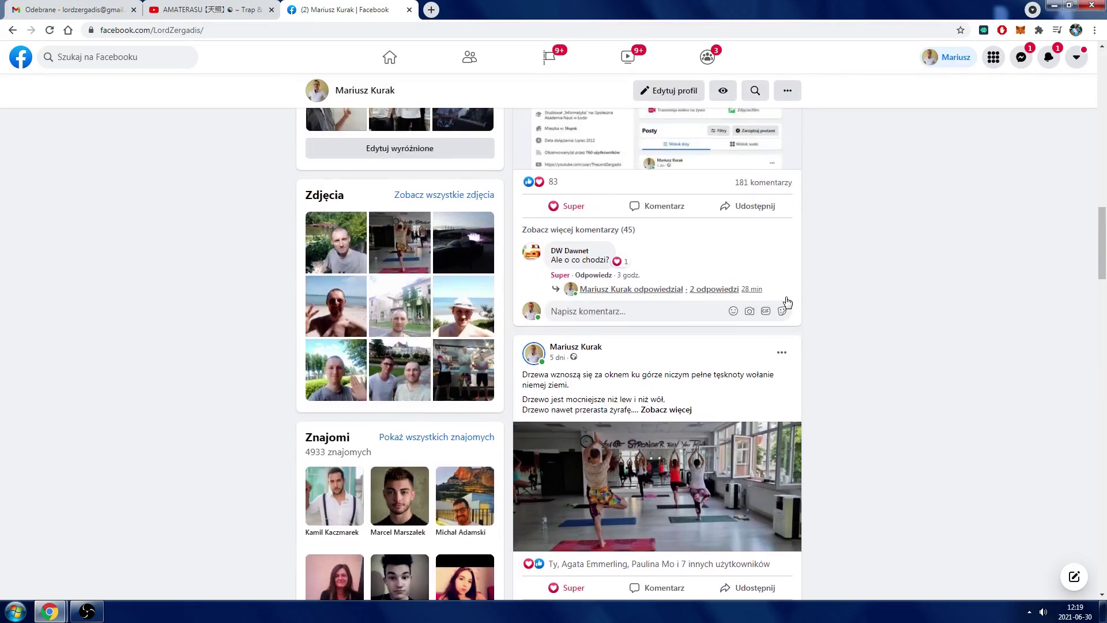
scroll(892, 339, down, 8)
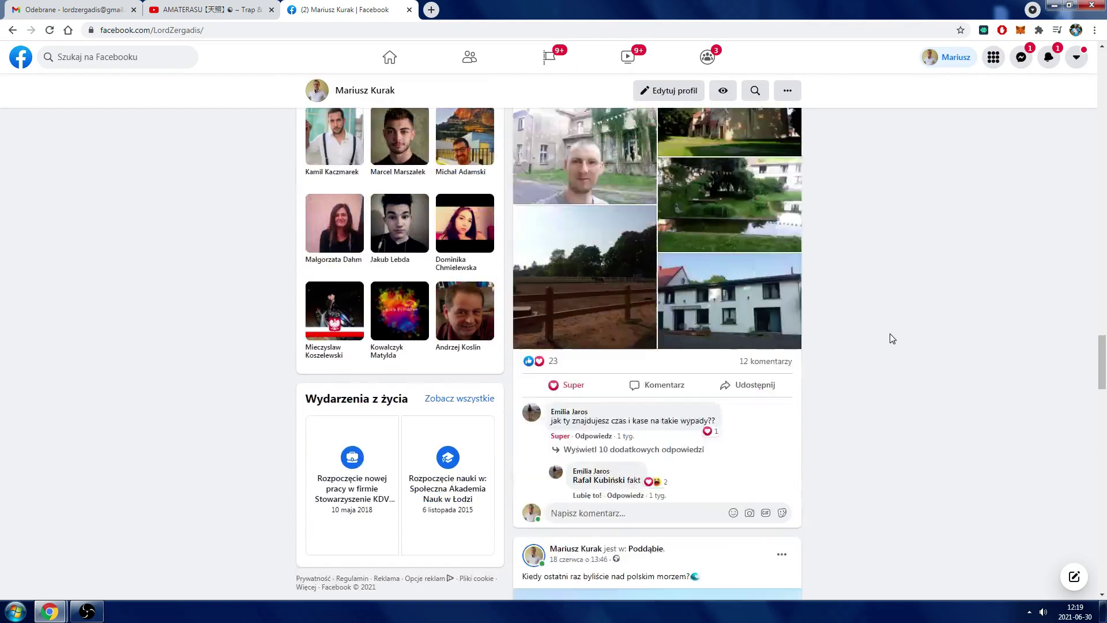
scroll(890, 337, up, 5)
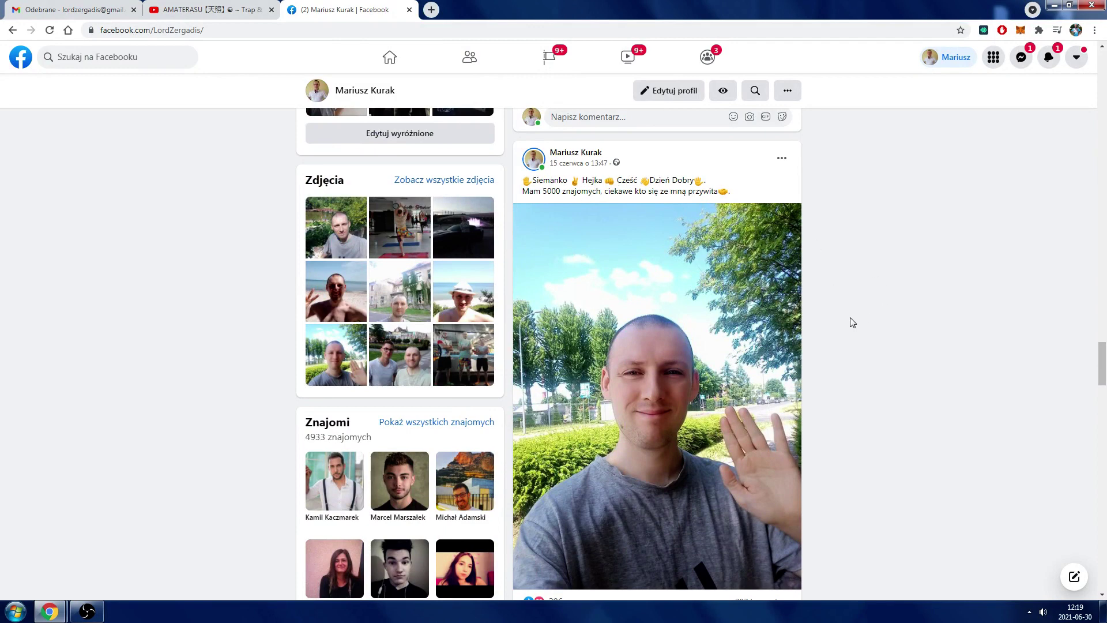
scroll(847, 321, down, 2)
scroll(842, 322, down, 3)
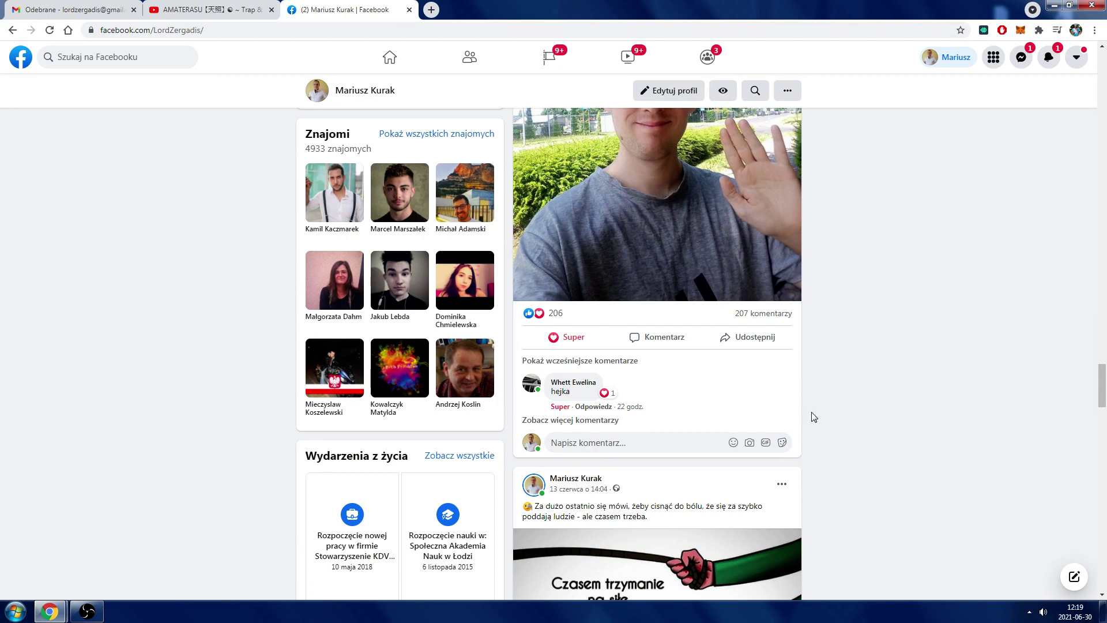
- Switch back to the Message Downloader window, select all conversations on page 450 and delete them, confirming the deletion
mouse_move(50, 611)
click(199, 544)
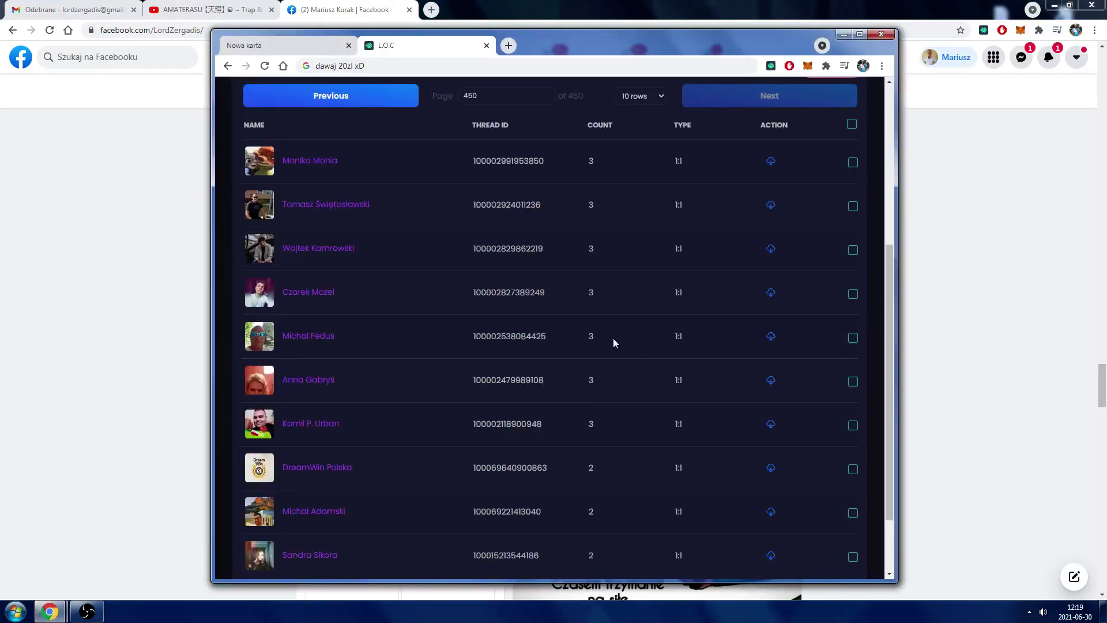
scroll(671, 326, up, 2)
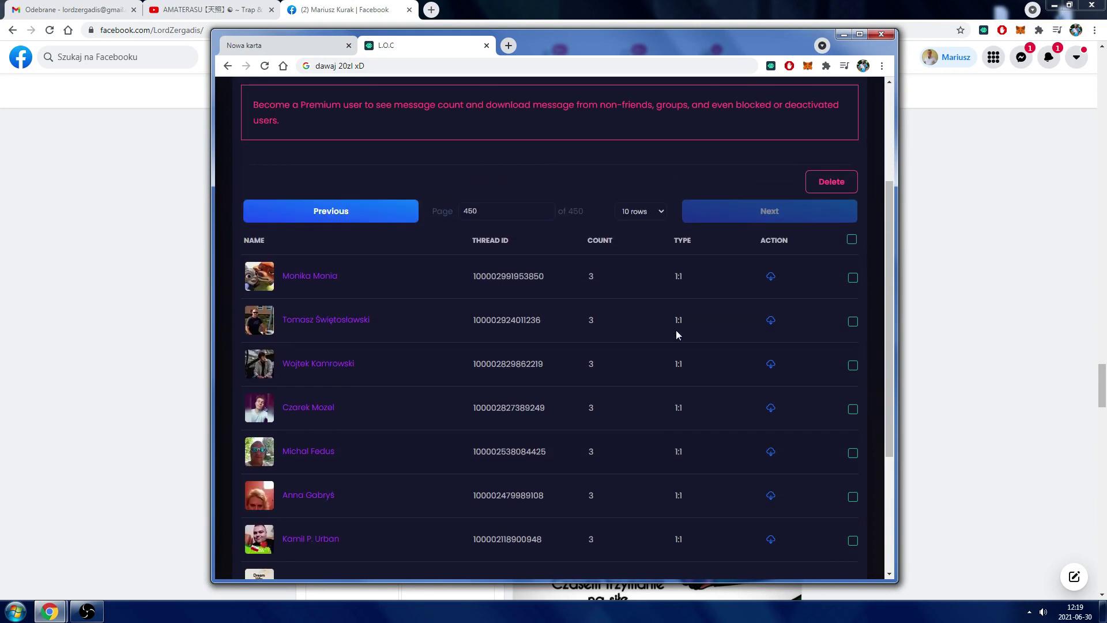
scroll(676, 329, down, 1)
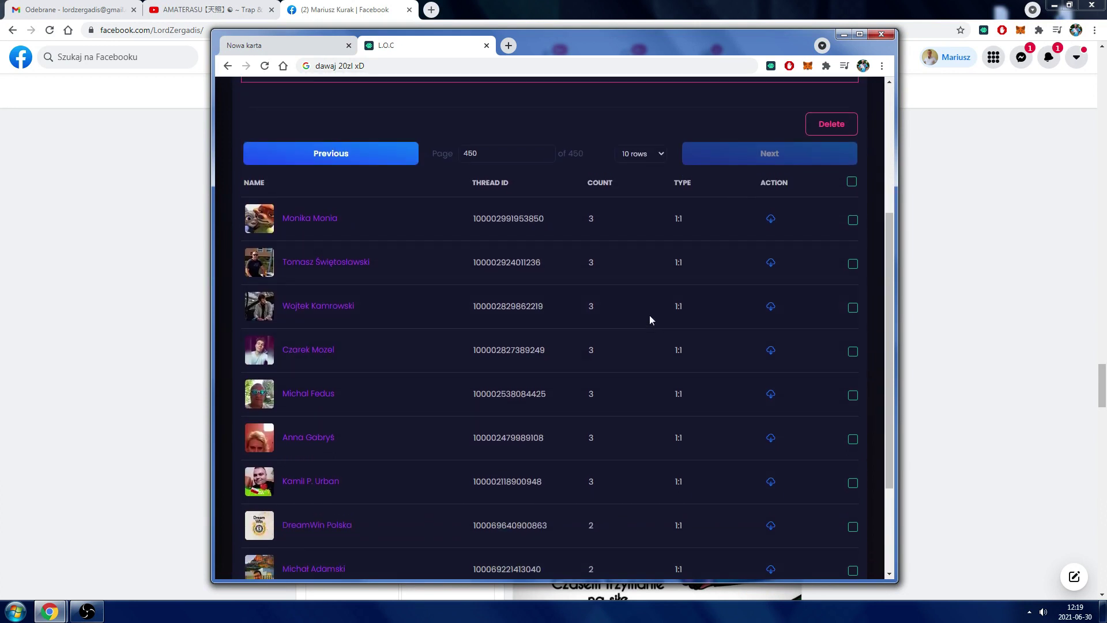
click(851, 182)
scroll(728, 272, down, 3)
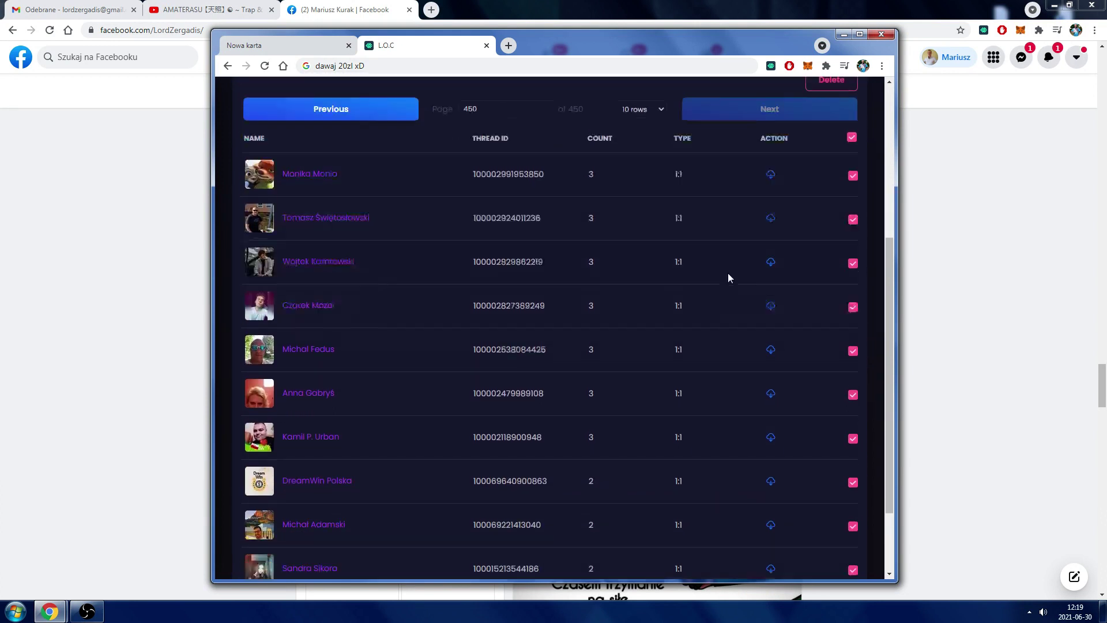
scroll(794, 366, up, 2)
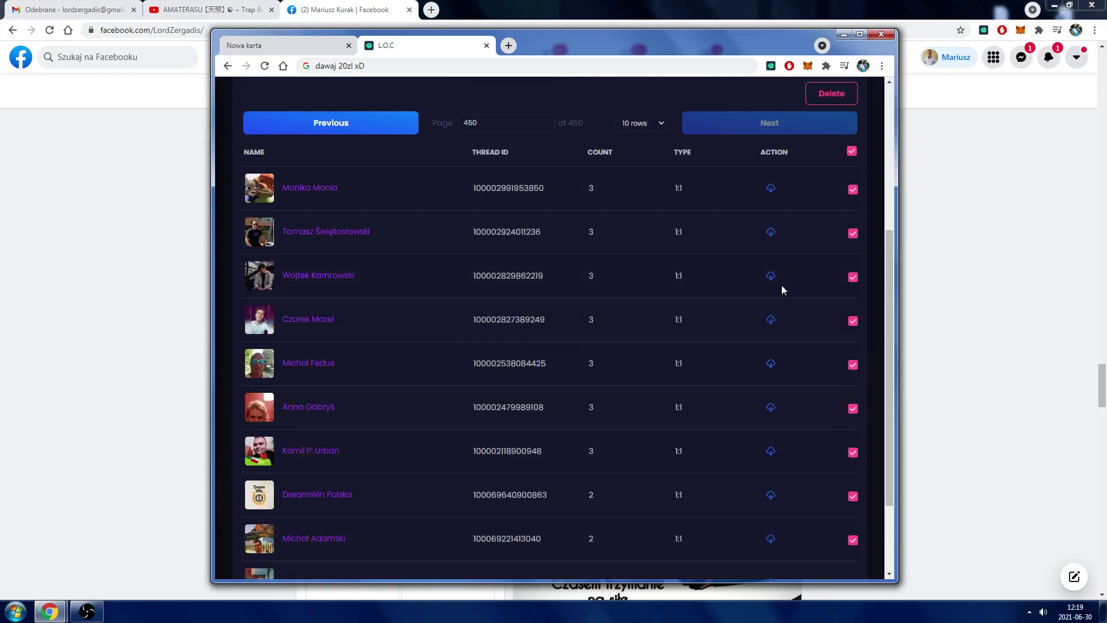
scroll(757, 207, up, 1)
click(826, 155)
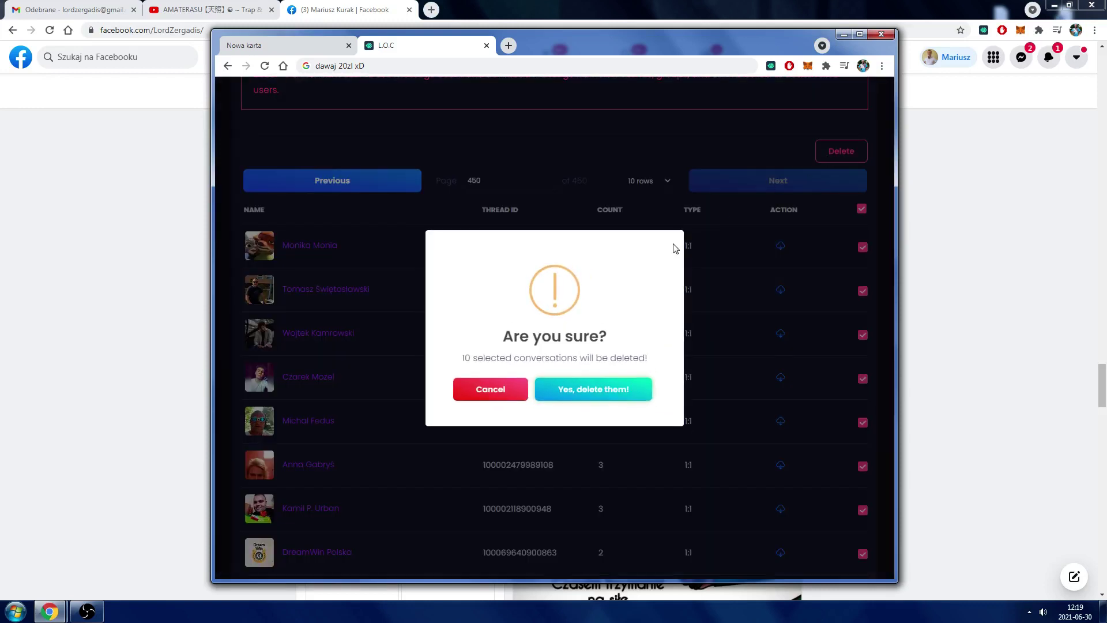
click(587, 394)
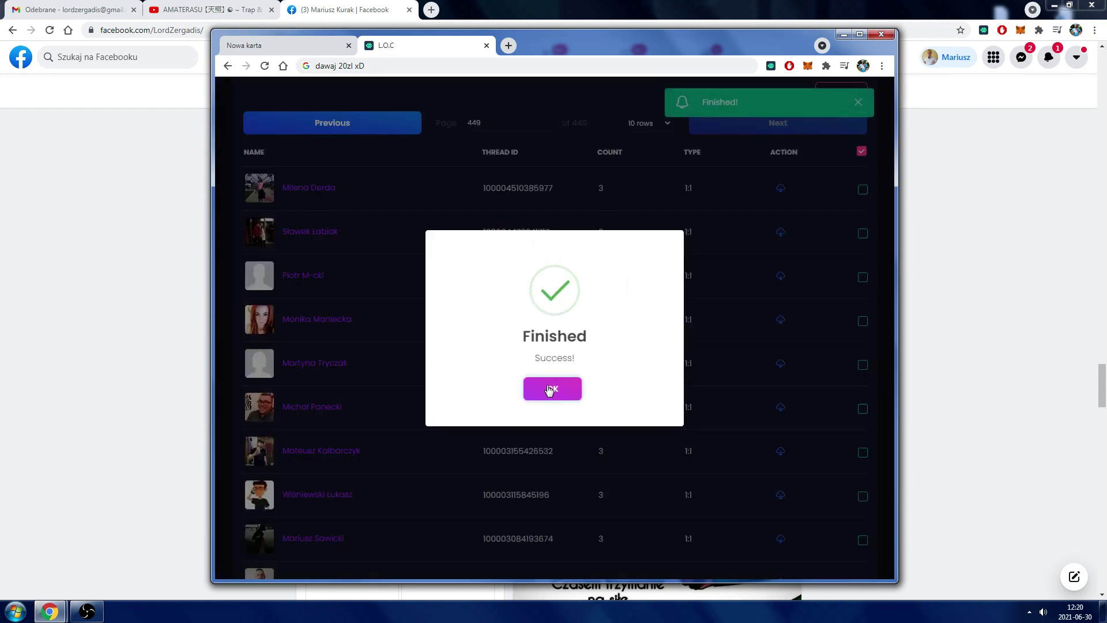
click(552, 389)
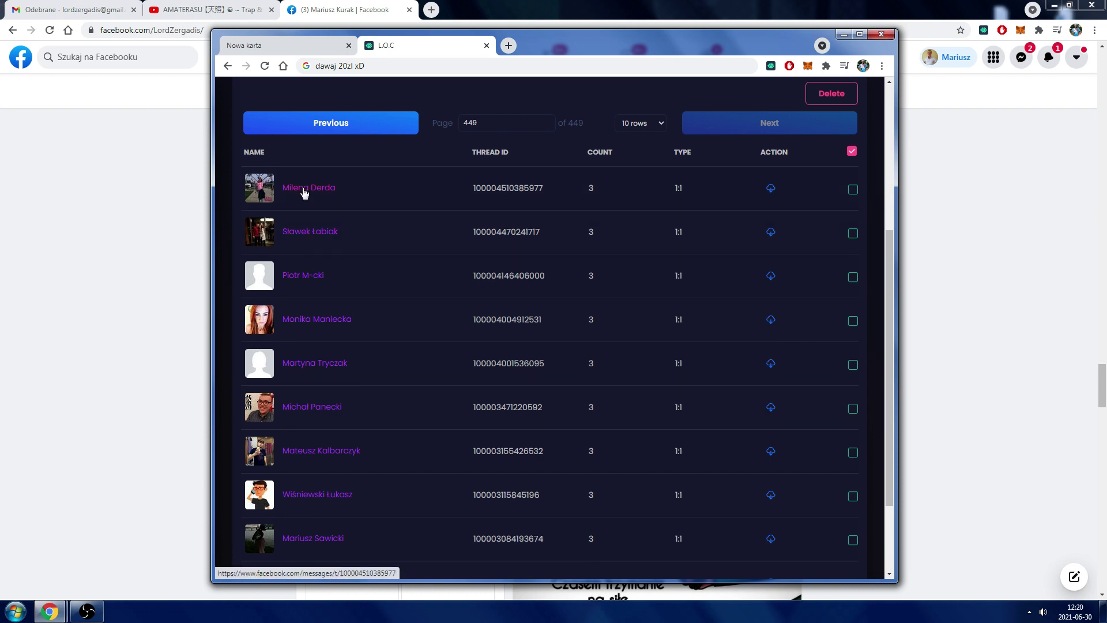
- Open the Messenger conversations of all ten contacts listed on page 449 in separate new tabs
middle_click(312, 232)
middle_click(306, 277)
middle_click(306, 319)
middle_click(306, 363)
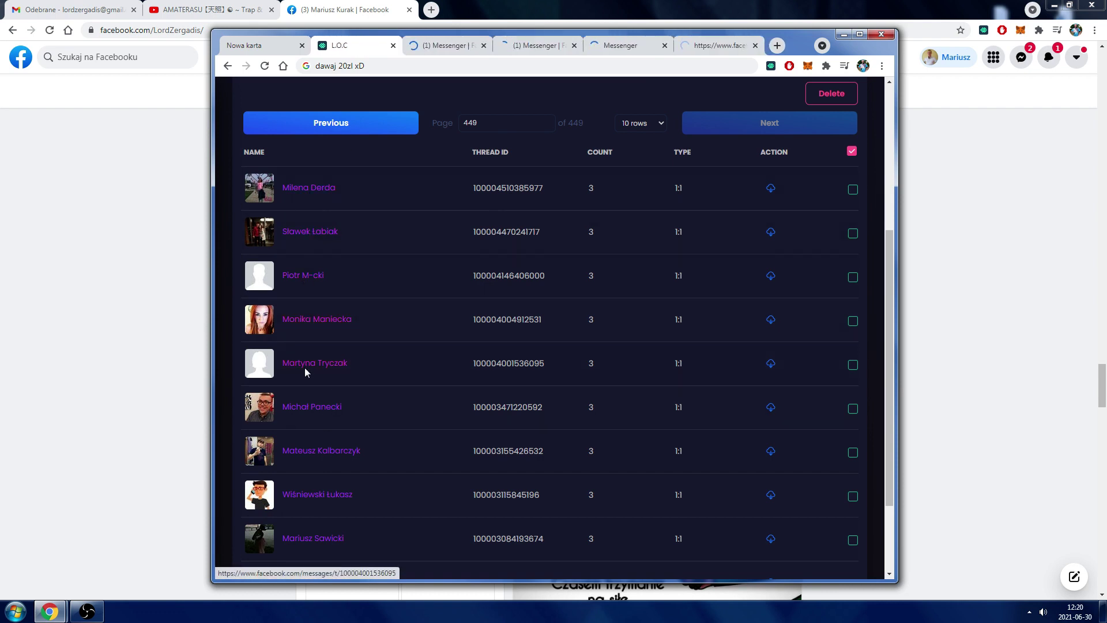
middle_click(308, 408)
middle_click(311, 452)
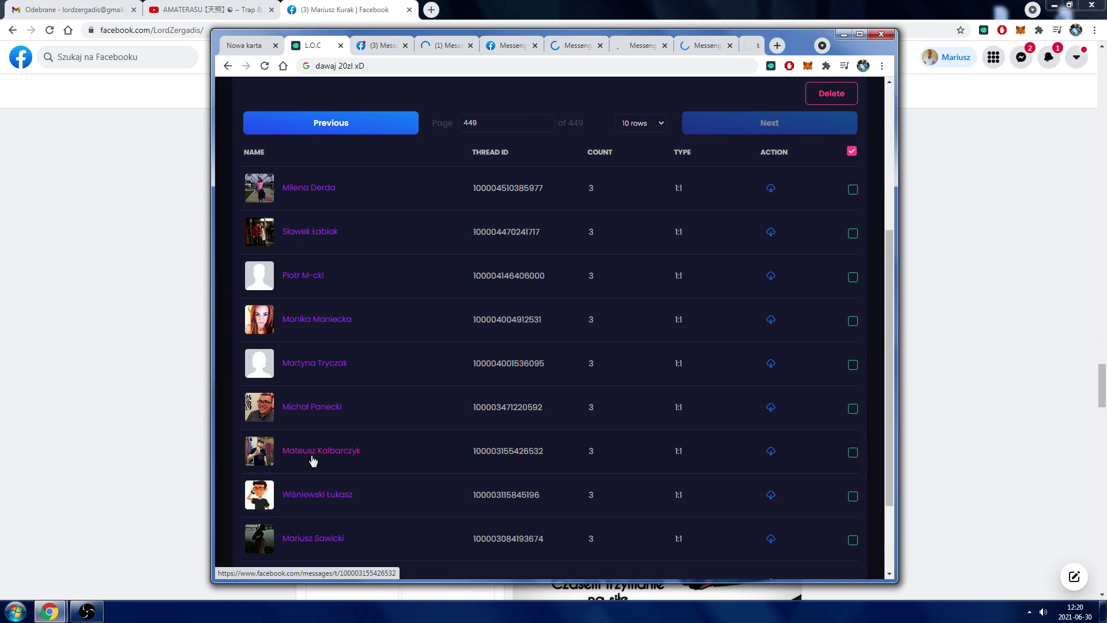
middle_click(309, 497)
middle_click(307, 539)
scroll(392, 483, down, 1)
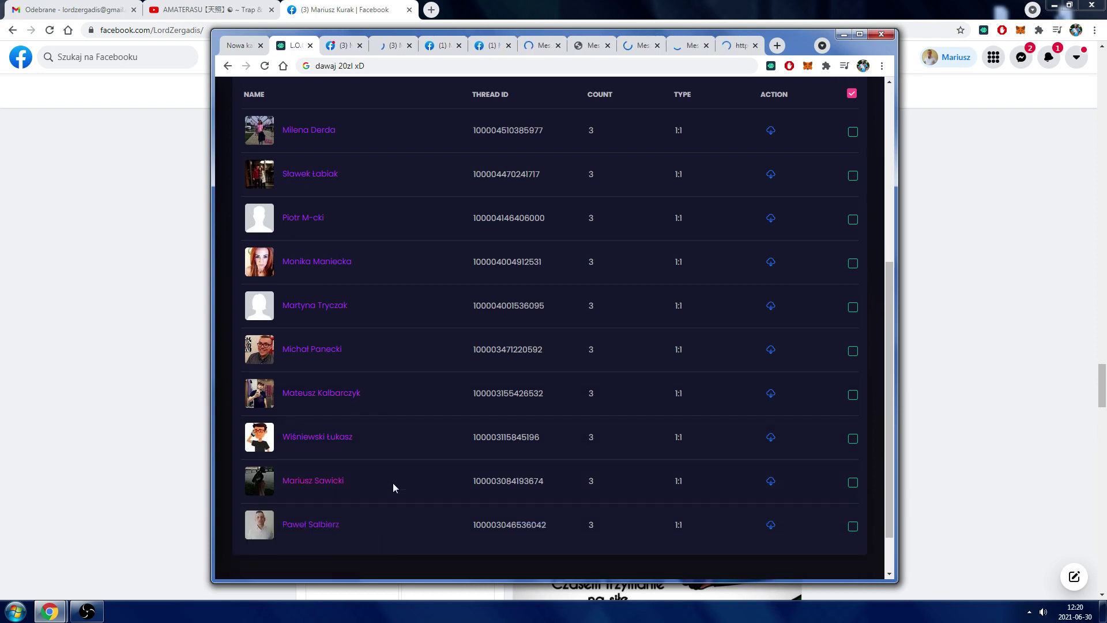
middle_click(319, 524)
- Send the first listed contact the messages "prosze" and "co tam dzialasz fajnego", and close that conversation's tab
click(341, 46)
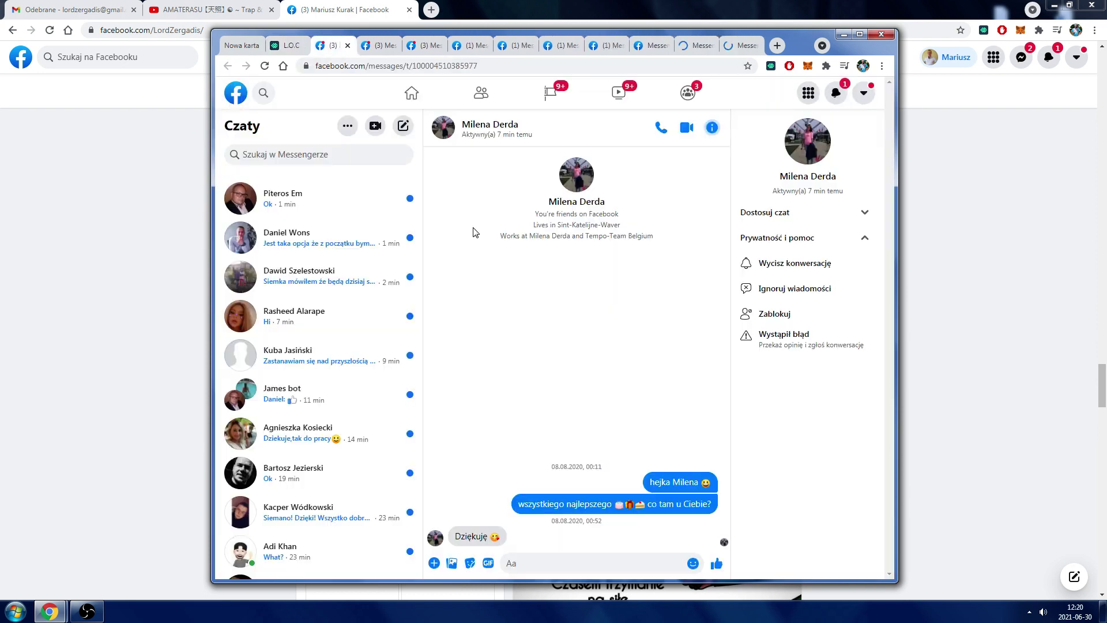
click(554, 558)
text(prosze)
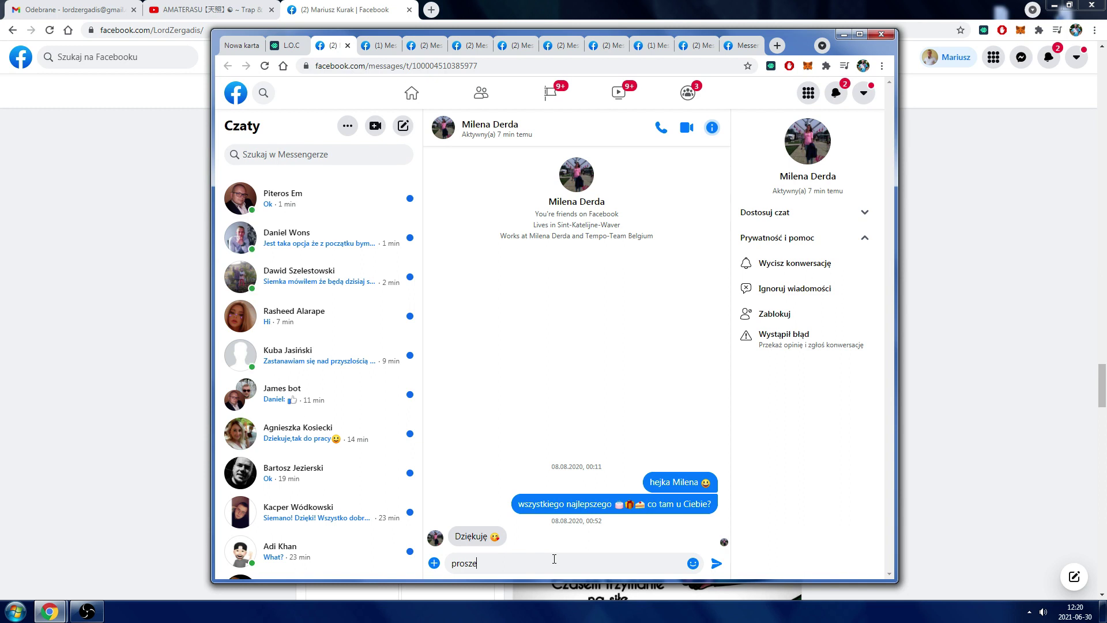
key(Return)
text(co tam )
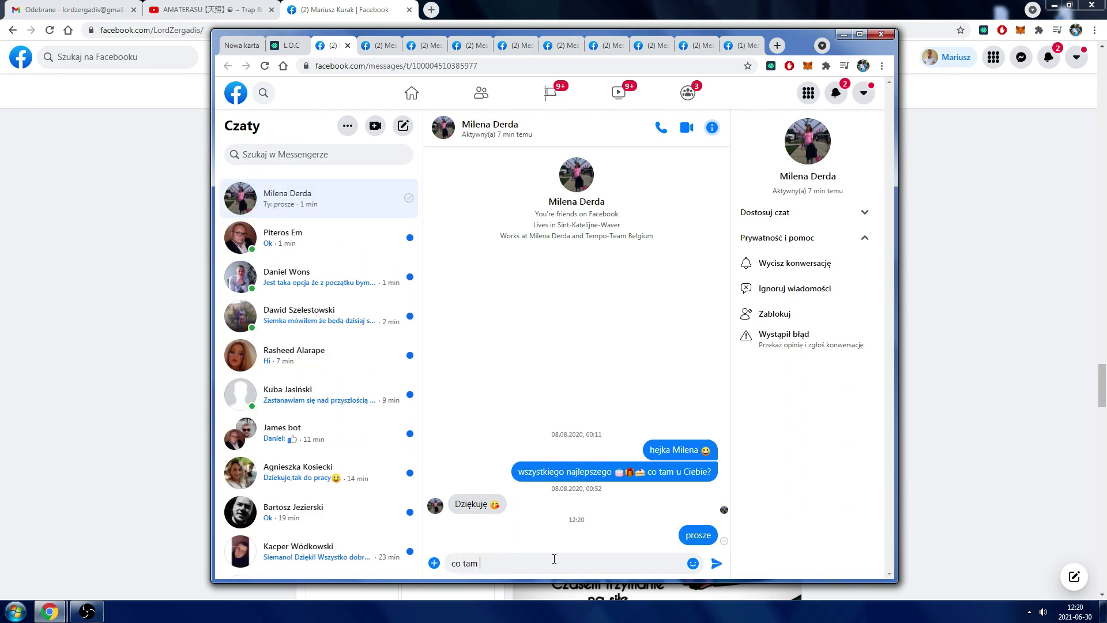
text(dzialasz fajnego)
key(Return)
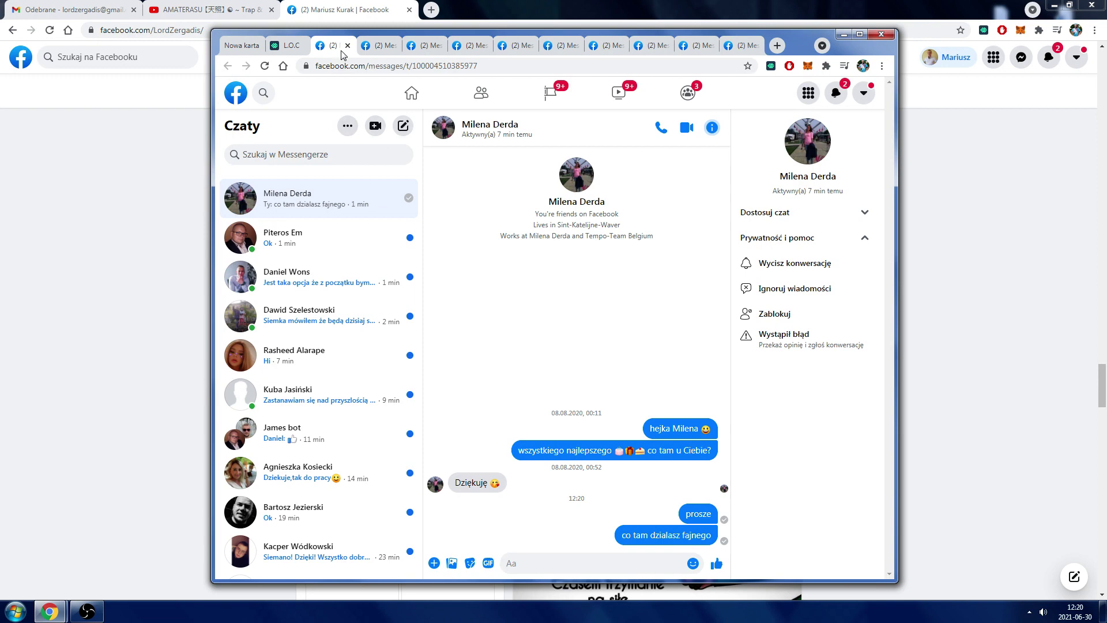
click(347, 45)
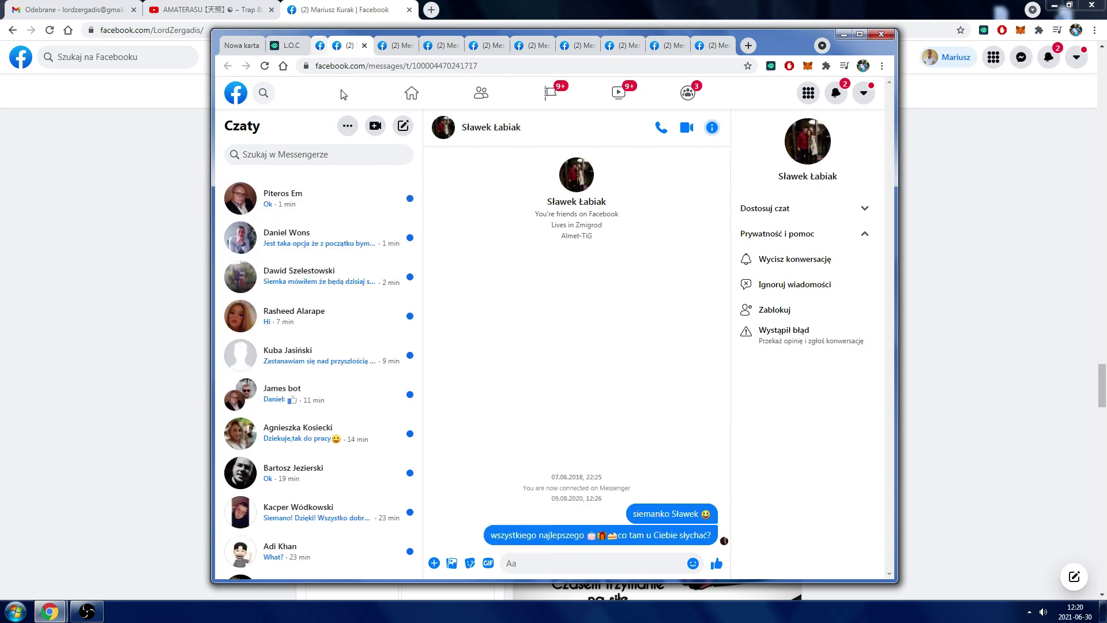
- Remove the second listed contact on page 449 from friends through their linked profile, confirm the removal and close the tab
click(816, 177)
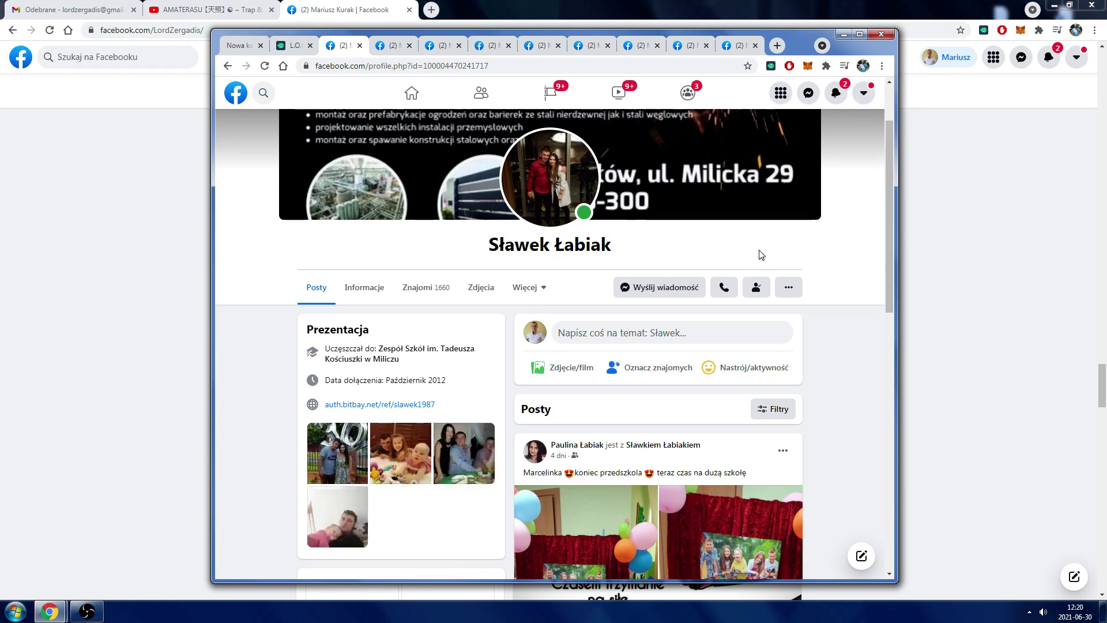
click(757, 288)
click(749, 383)
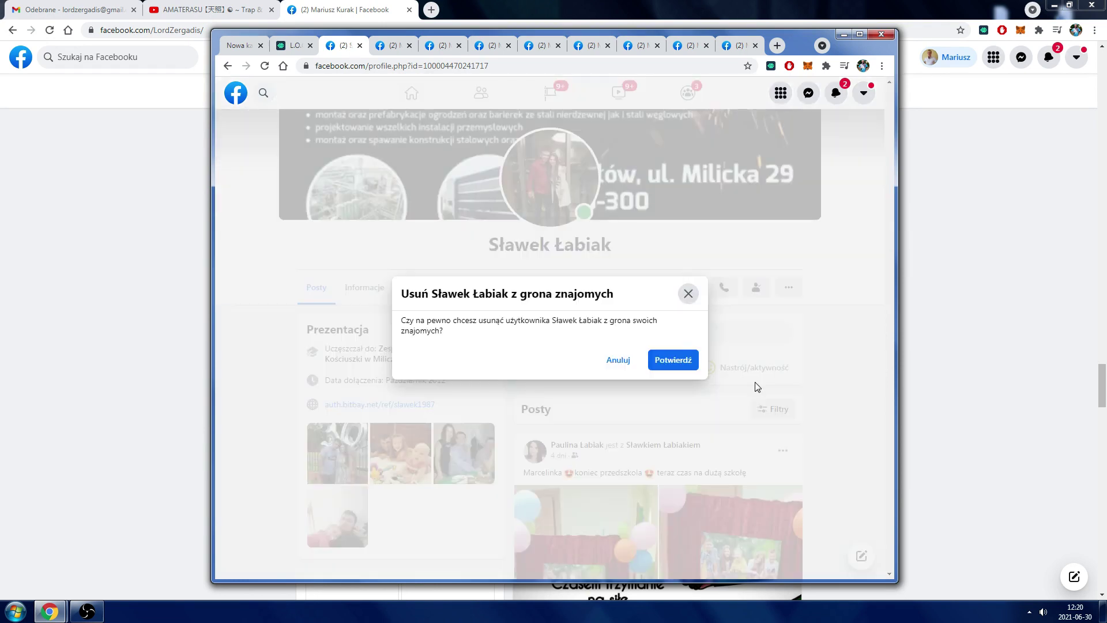
click(674, 361)
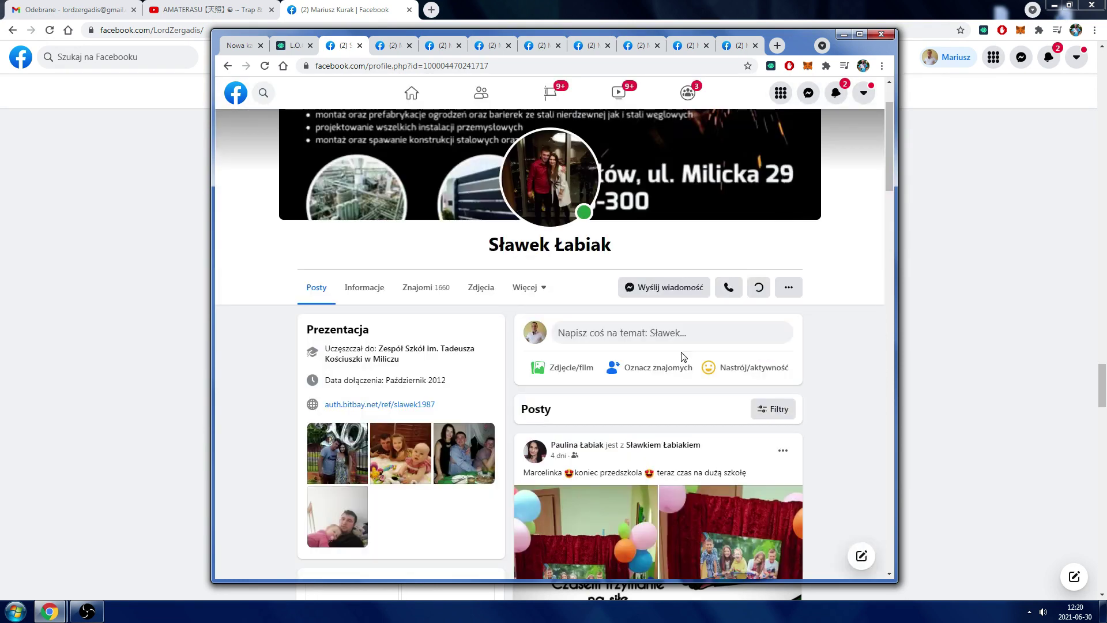
click(359, 45)
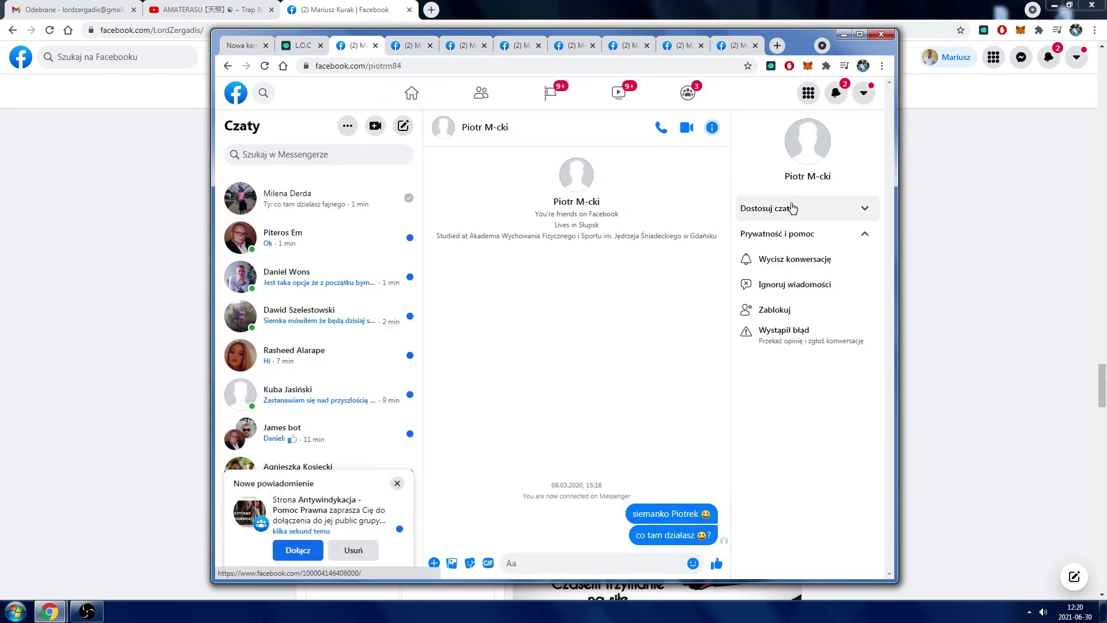
- Go through the open conversation tabs up to the second-to-last one and open each contact's linked Facebook profile
click(398, 47)
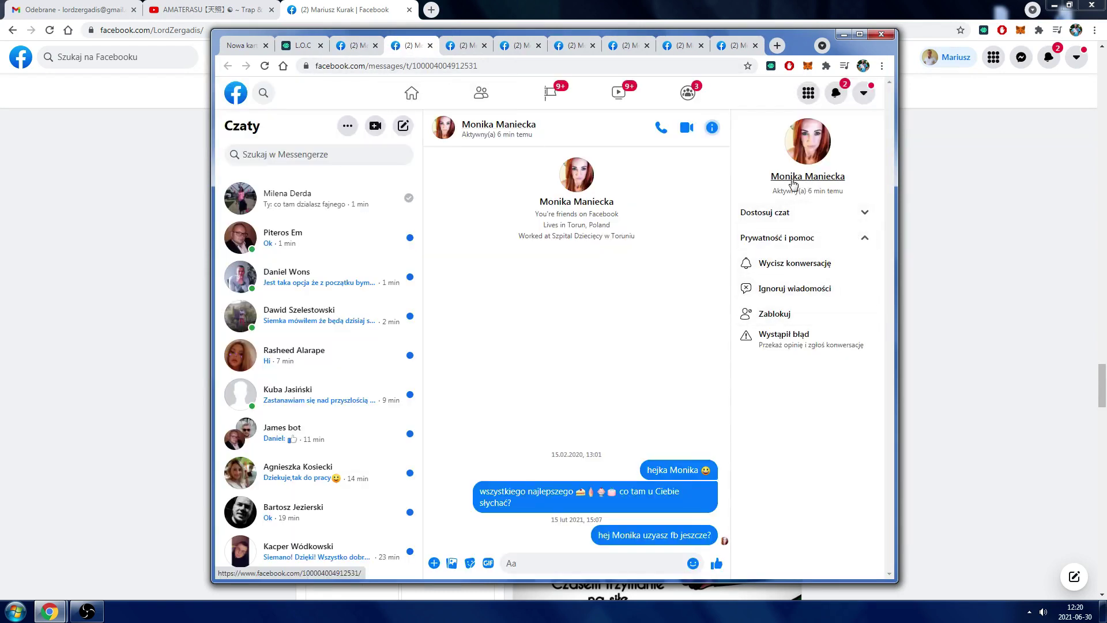
click(455, 45)
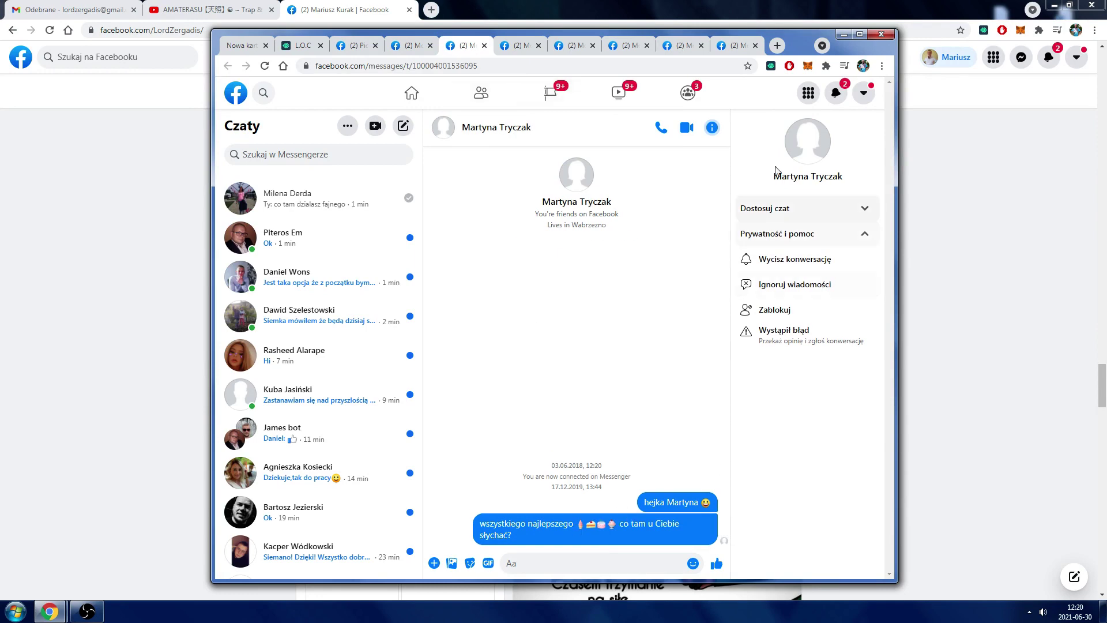
click(397, 46)
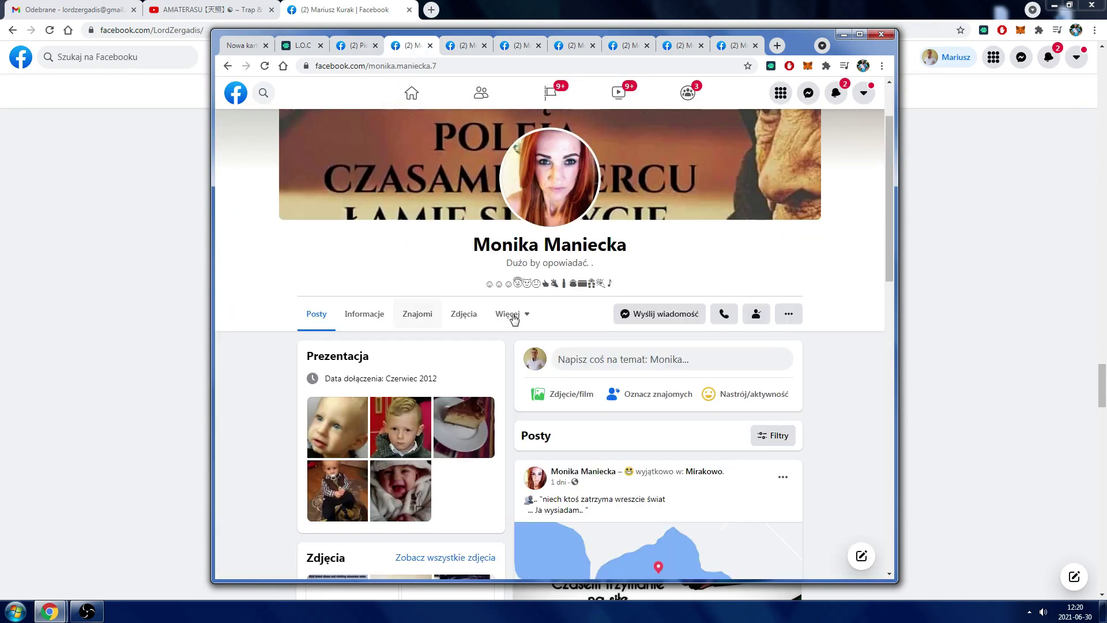
click(518, 45)
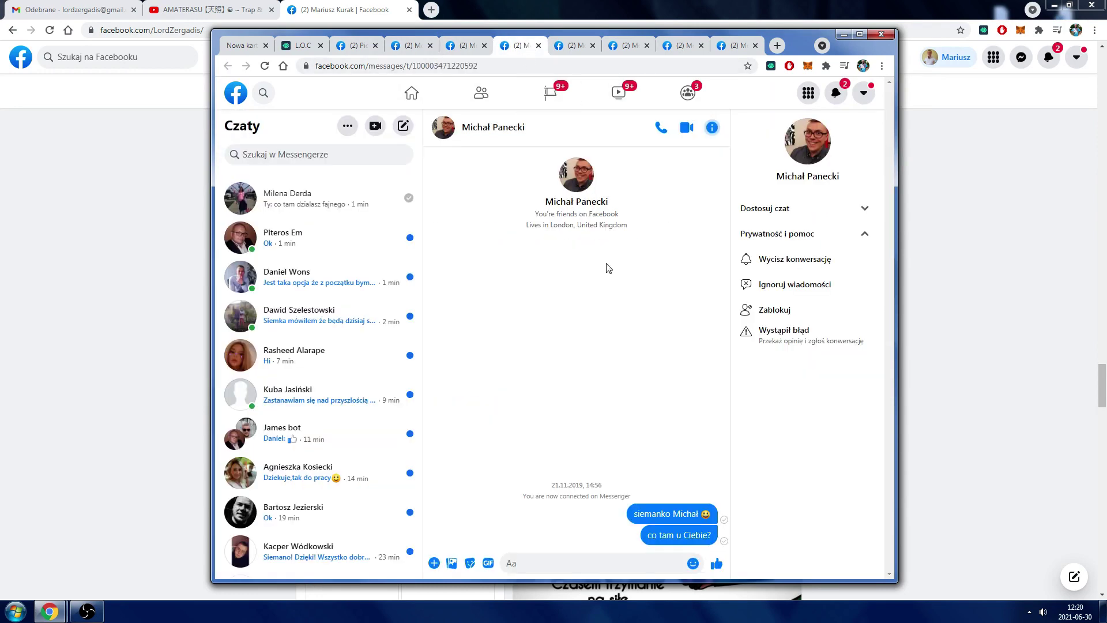
click(573, 45)
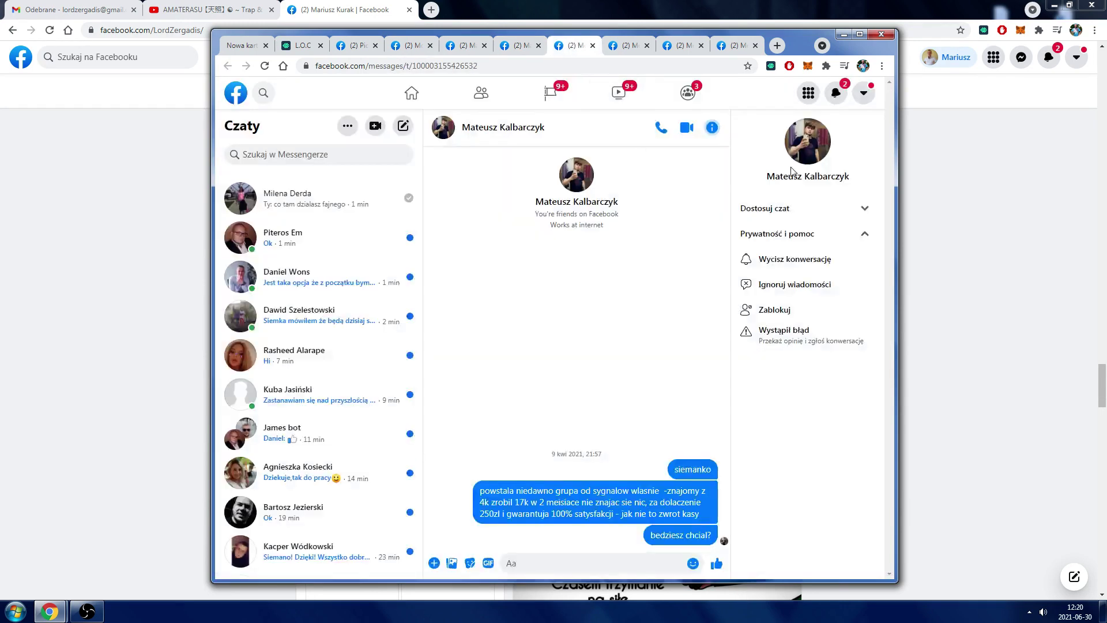
click(638, 125)
click(624, 45)
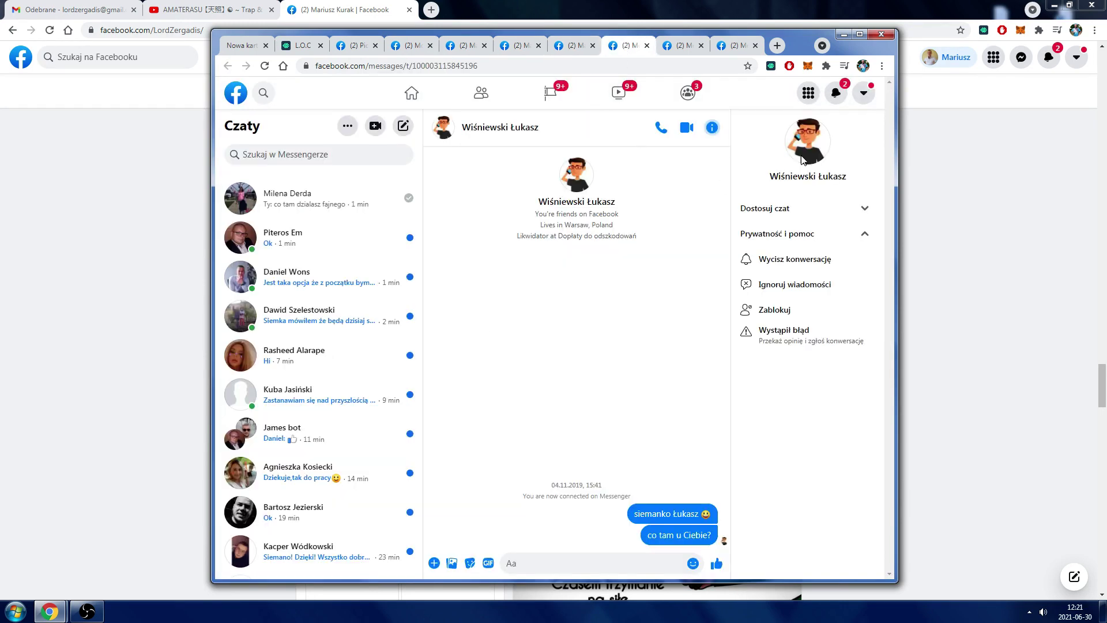
click(682, 45)
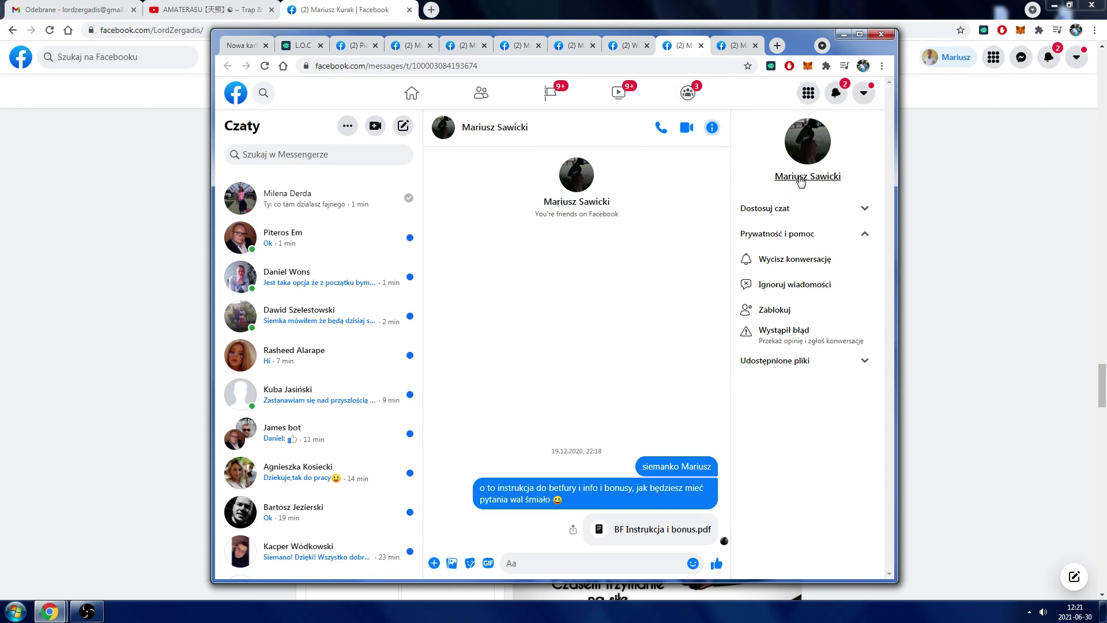
- Remove the contact in the last open conversation from friends through their linked profile, confirm the removal and close the tab
click(735, 48)
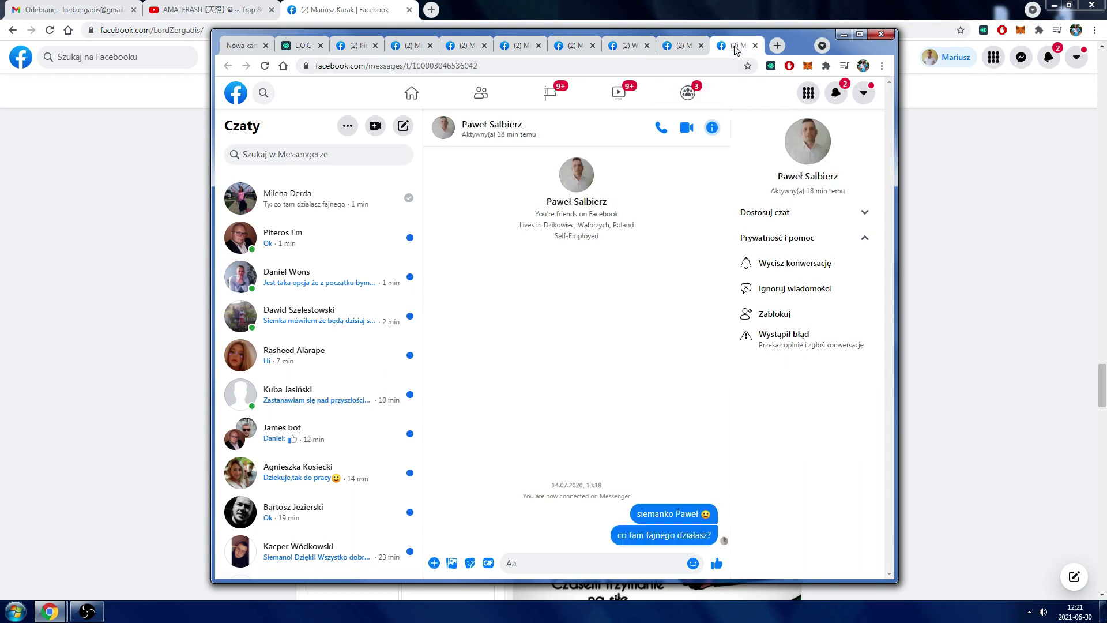
click(795, 177)
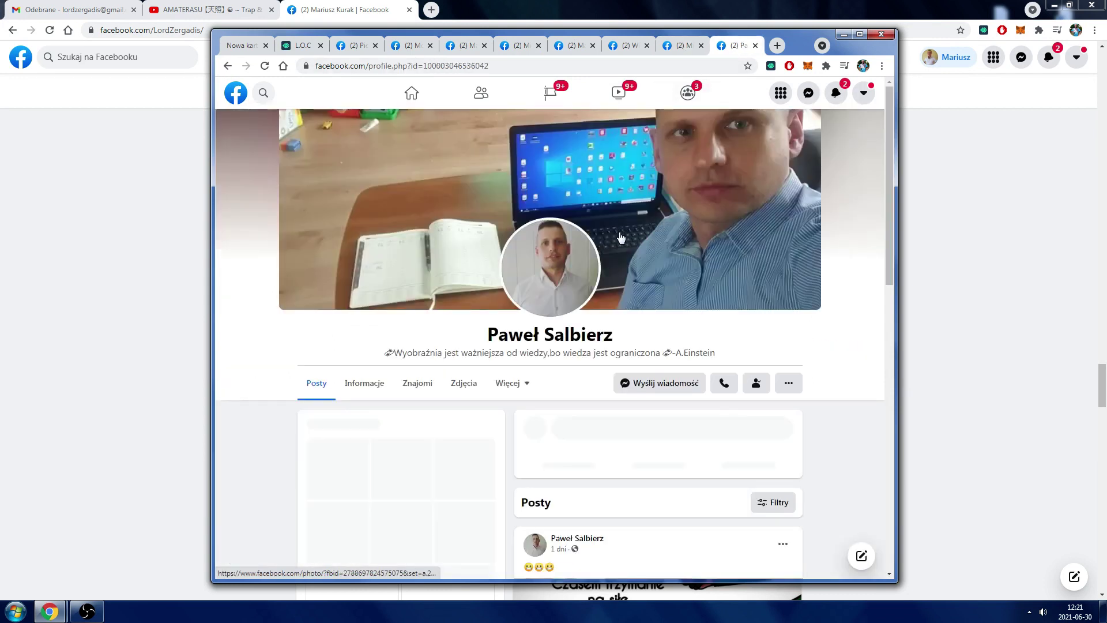
click(755, 382)
click(755, 481)
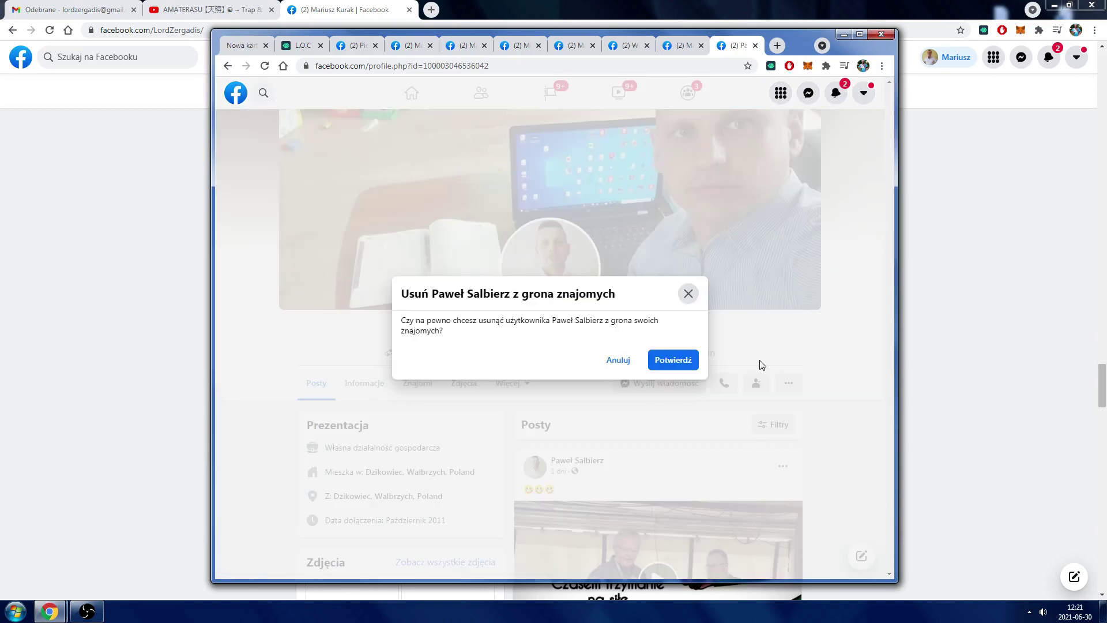
click(673, 360)
key(ctrl+w)
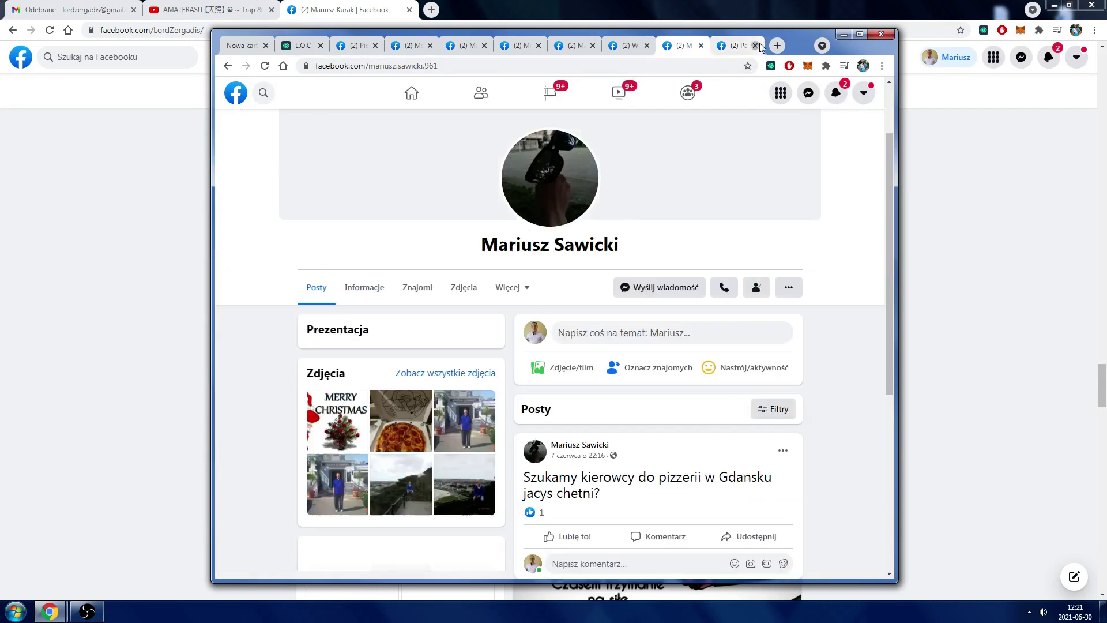
- Remove the ninth and eighth contacts listed on page 449 from friends through their open profiles, confirming each removal and closing their tabs
click(756, 286)
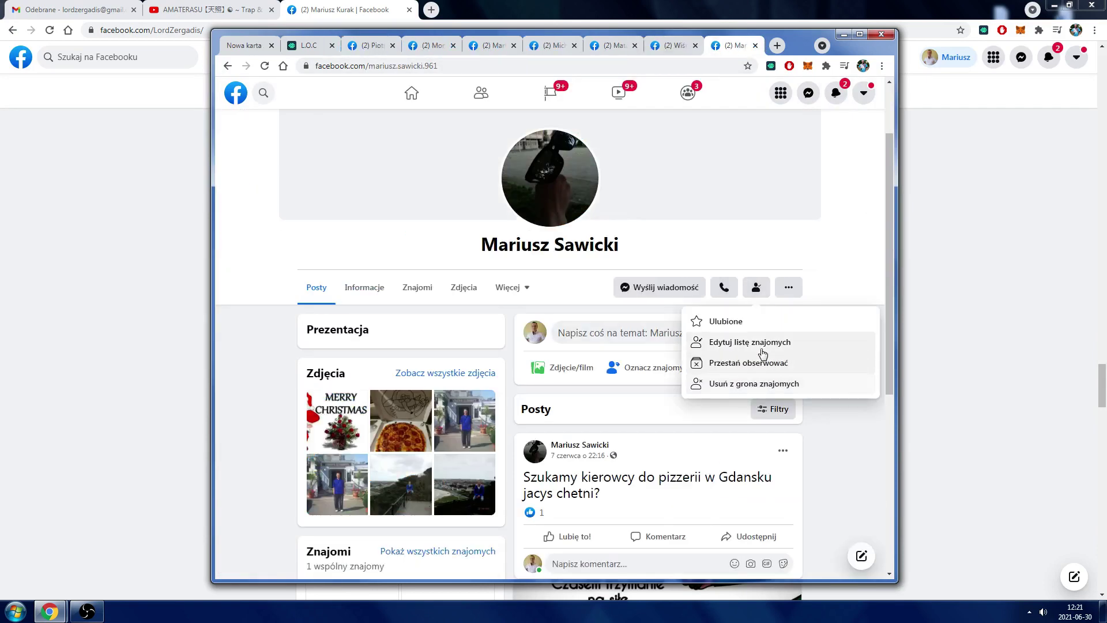
click(762, 381)
click(685, 369)
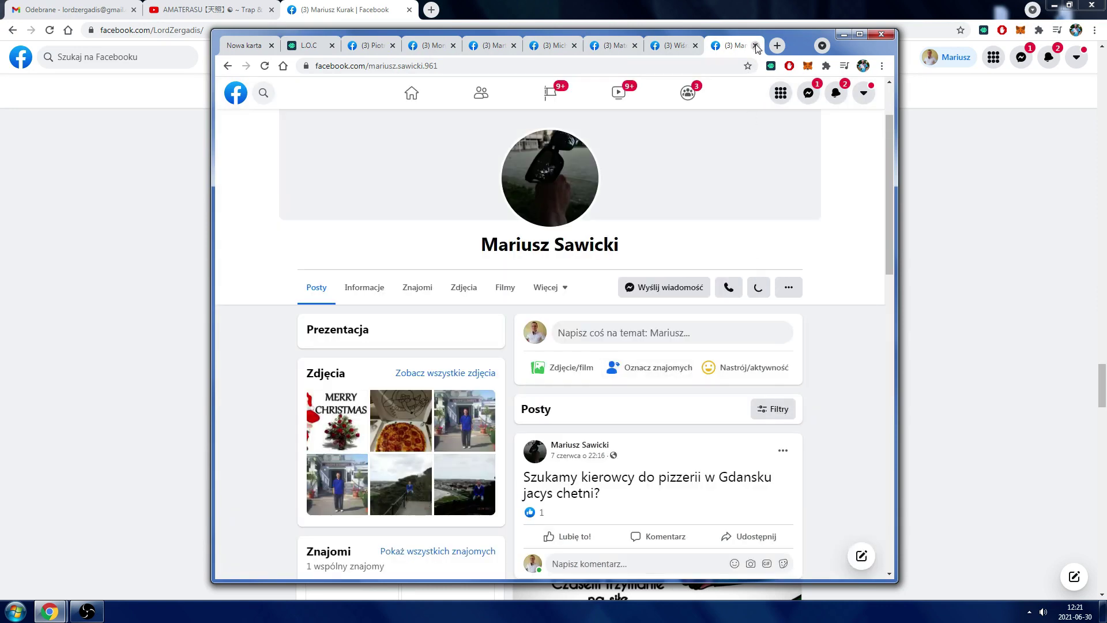
click(755, 45)
click(756, 287)
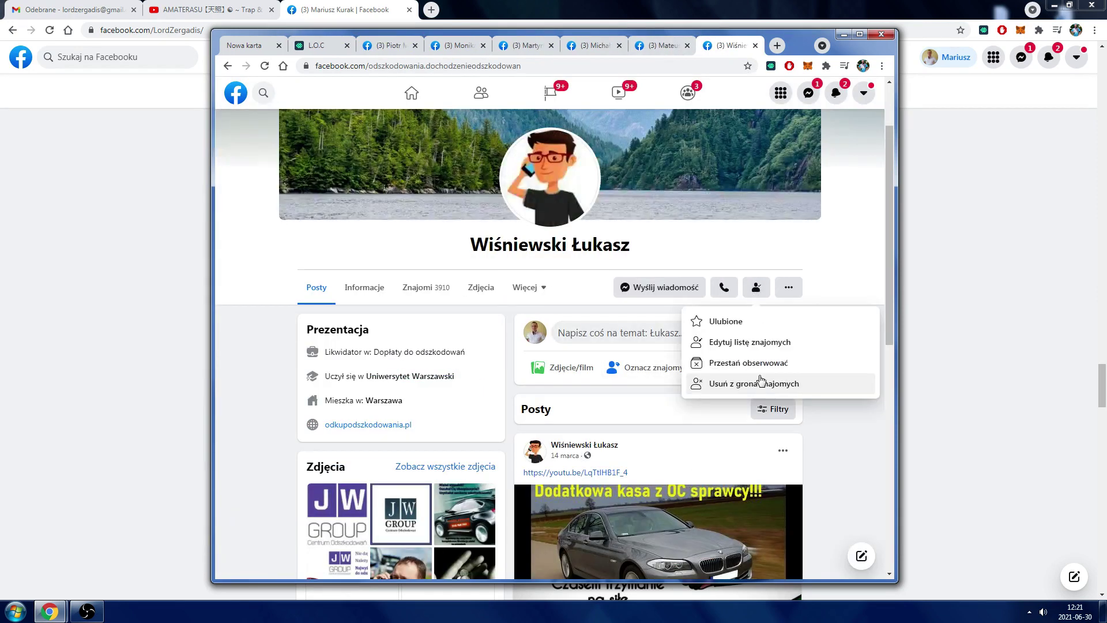
click(763, 381)
click(679, 369)
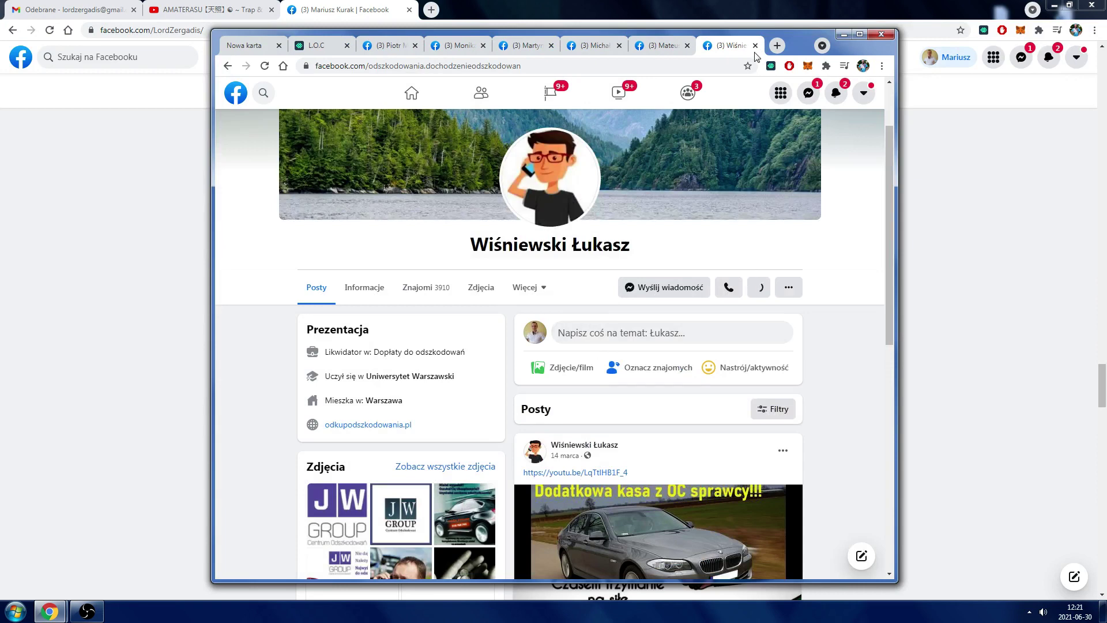
click(755, 45)
- Remove the seventh and sixth contacts listed on page 449 from friends through their open profiles, confirming each removal and closing their tabs
click(755, 383)
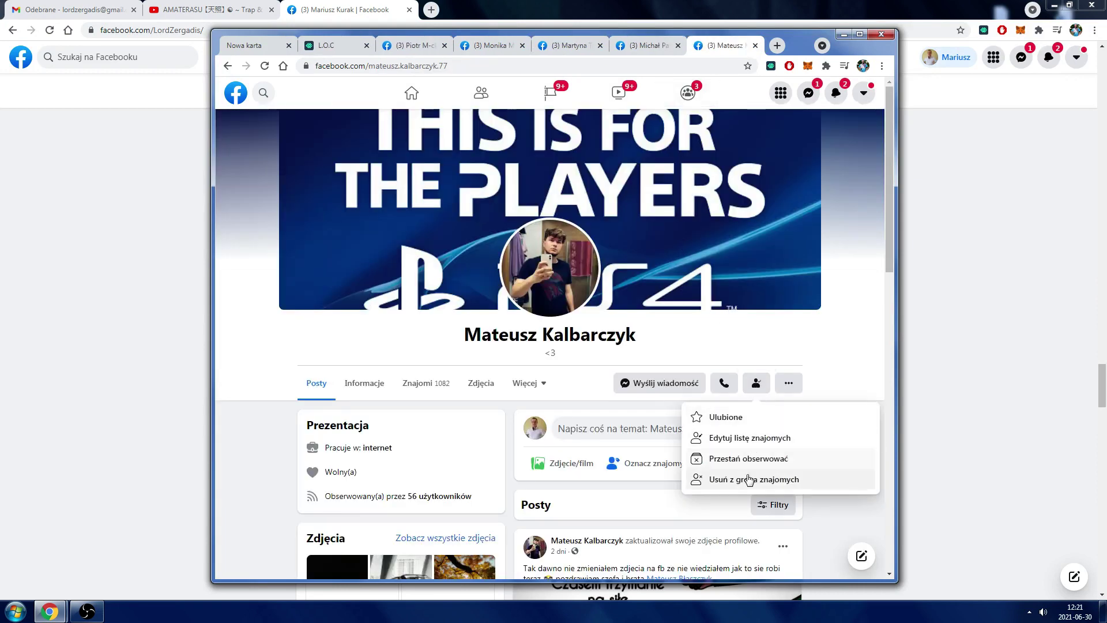
click(763, 476)
click(678, 363)
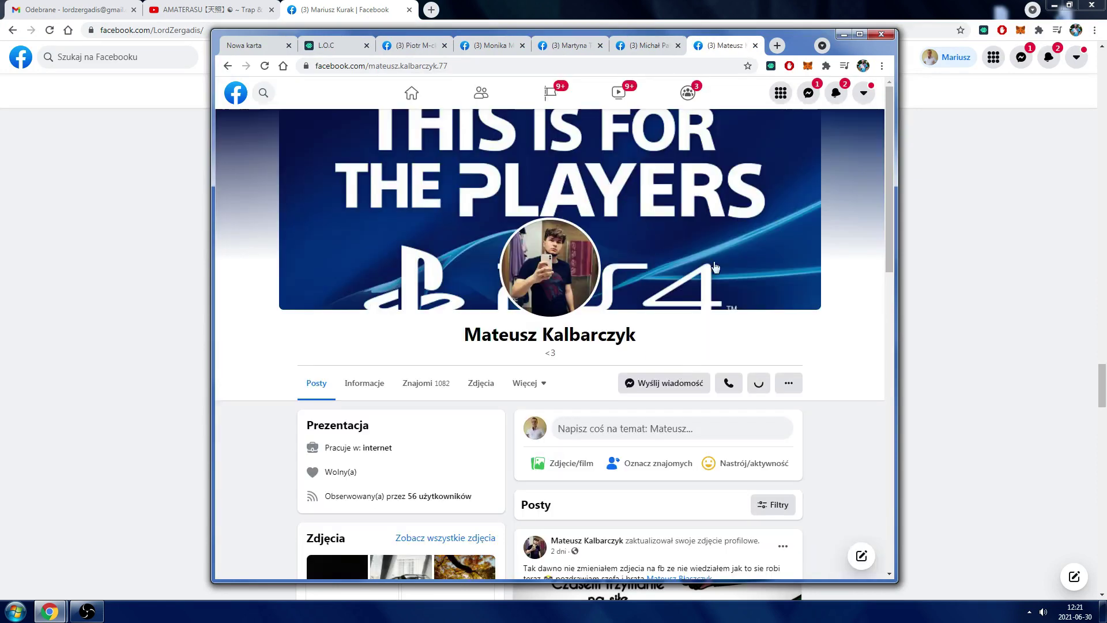
click(755, 45)
click(756, 287)
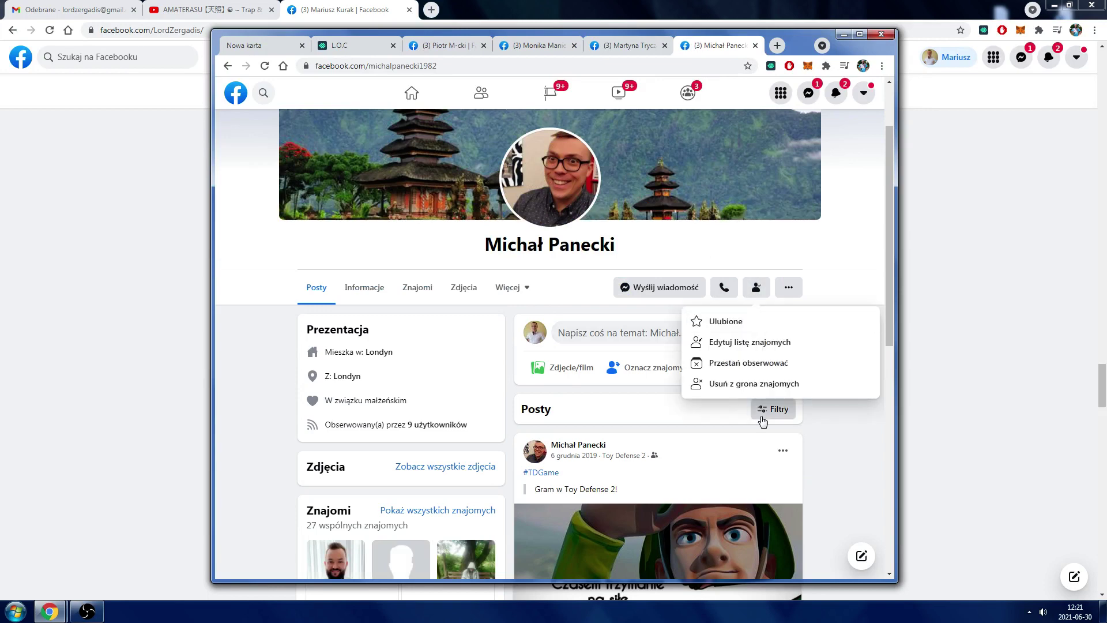
click(751, 383)
click(678, 363)
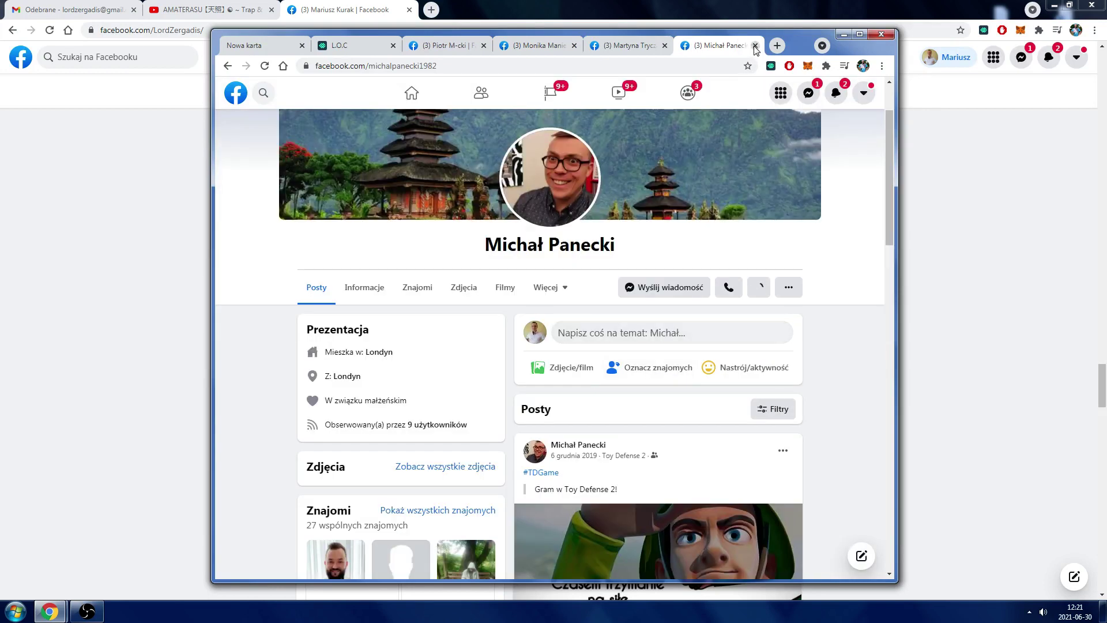
click(755, 45)
- Remove the fifth and fourth contacts listed on page 449 from friends through their open profiles, confirming each removal and closing their tabs
click(756, 287)
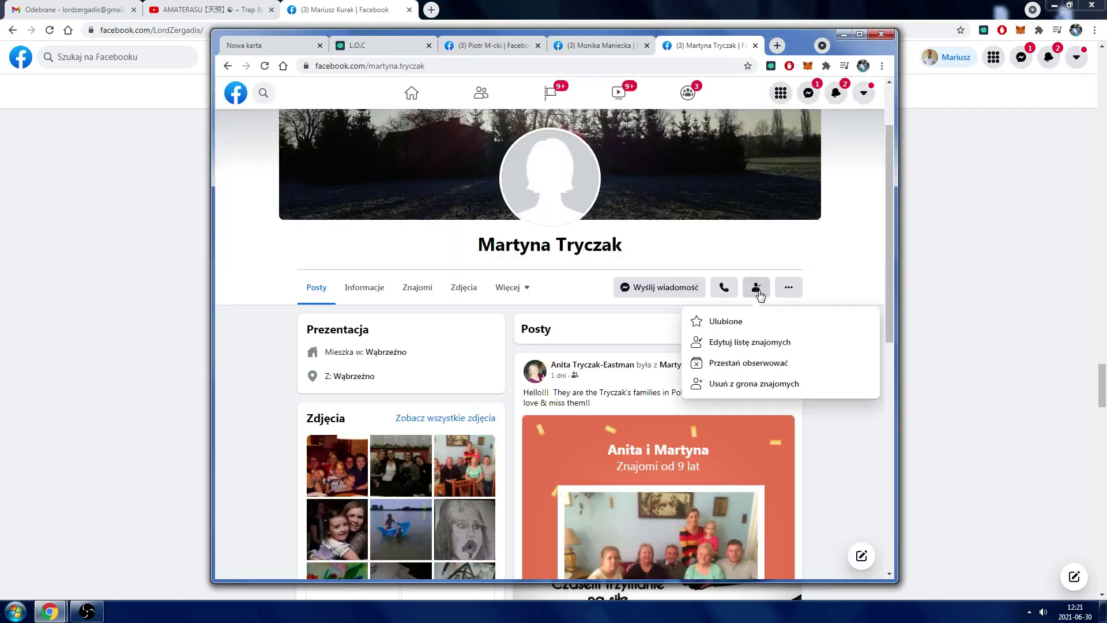
click(743, 384)
click(673, 360)
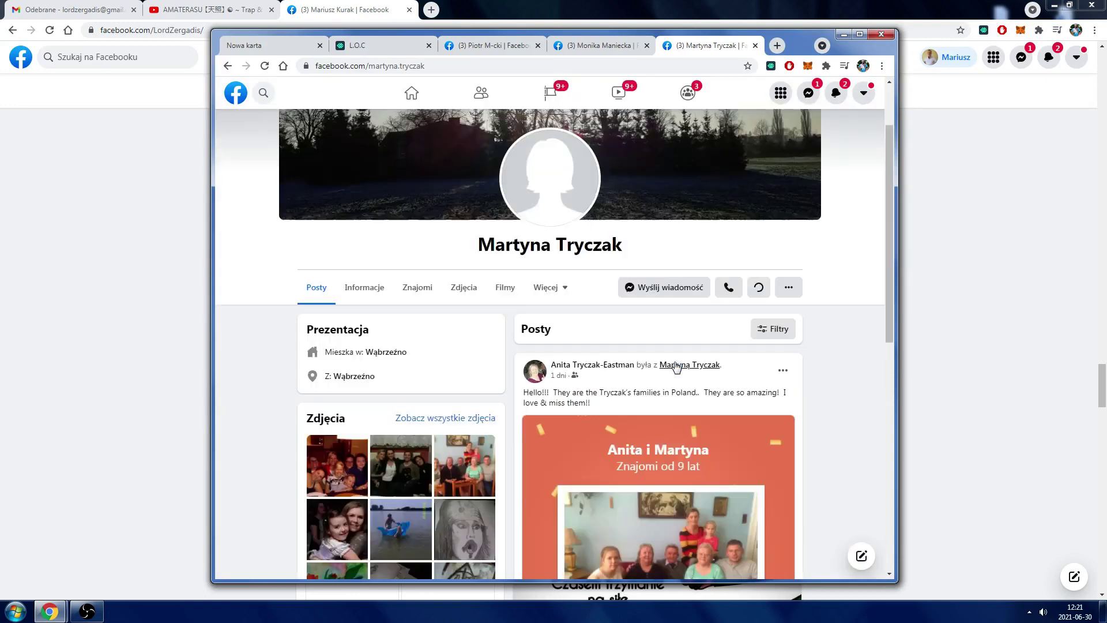
click(755, 45)
click(755, 314)
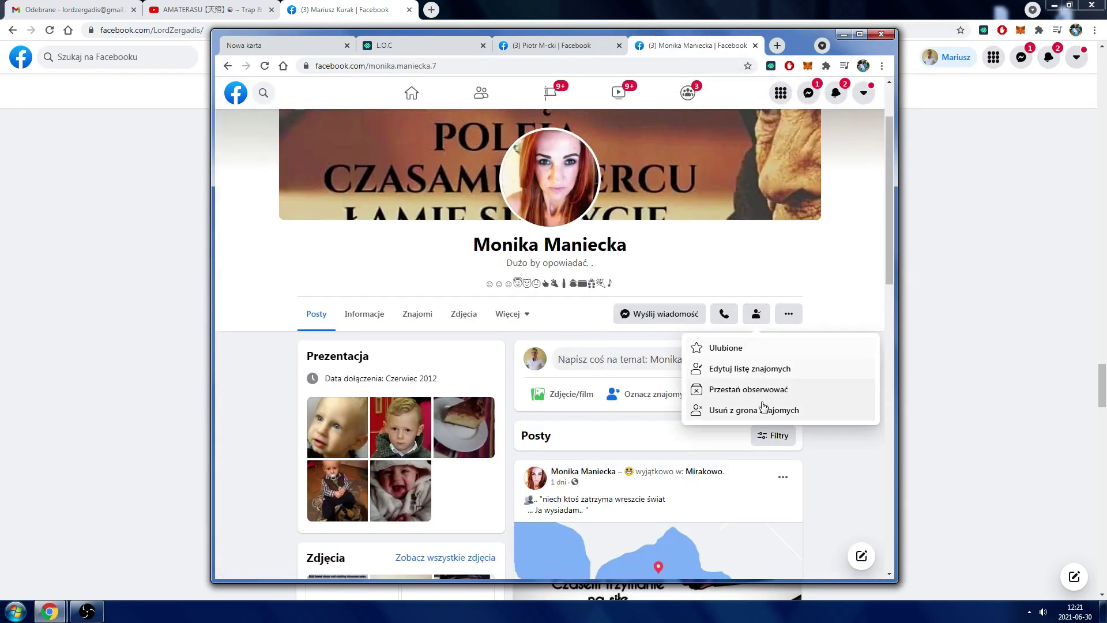
click(757, 412)
click(672, 360)
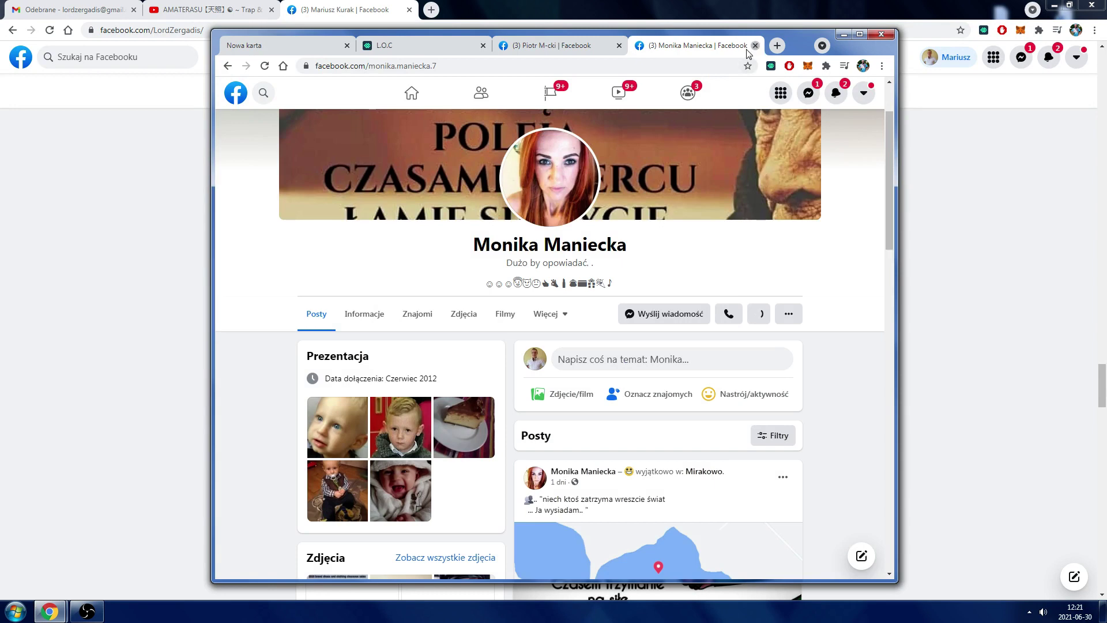
click(755, 45)
- Remove the third contact listed on page 449 from friends through the last open profile, confirm the removal and close the tab
click(755, 287)
click(748, 387)
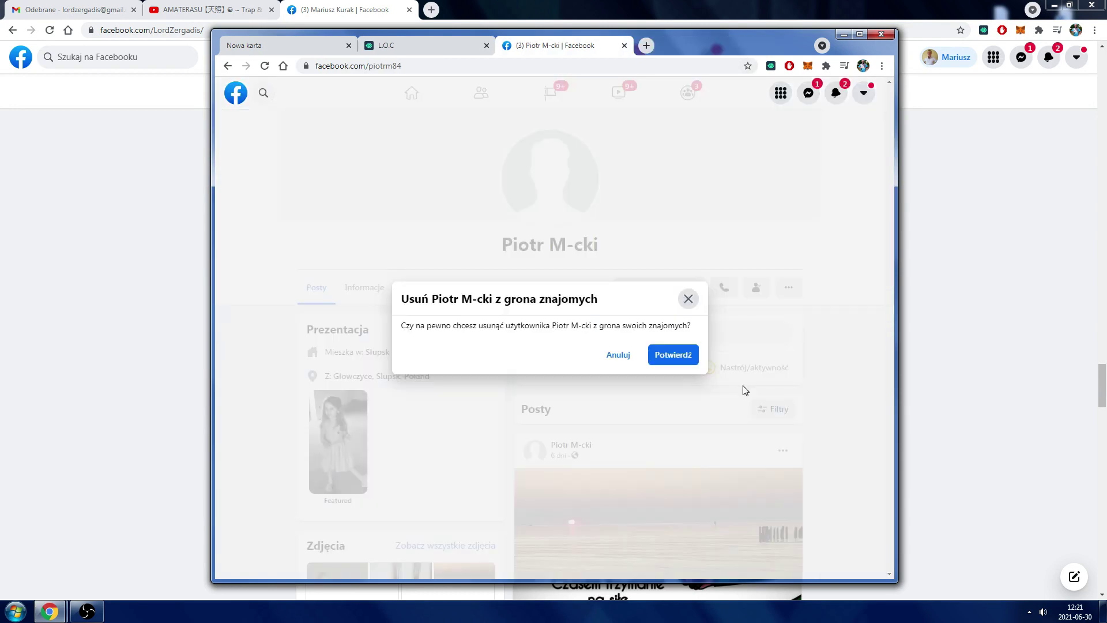
click(686, 354)
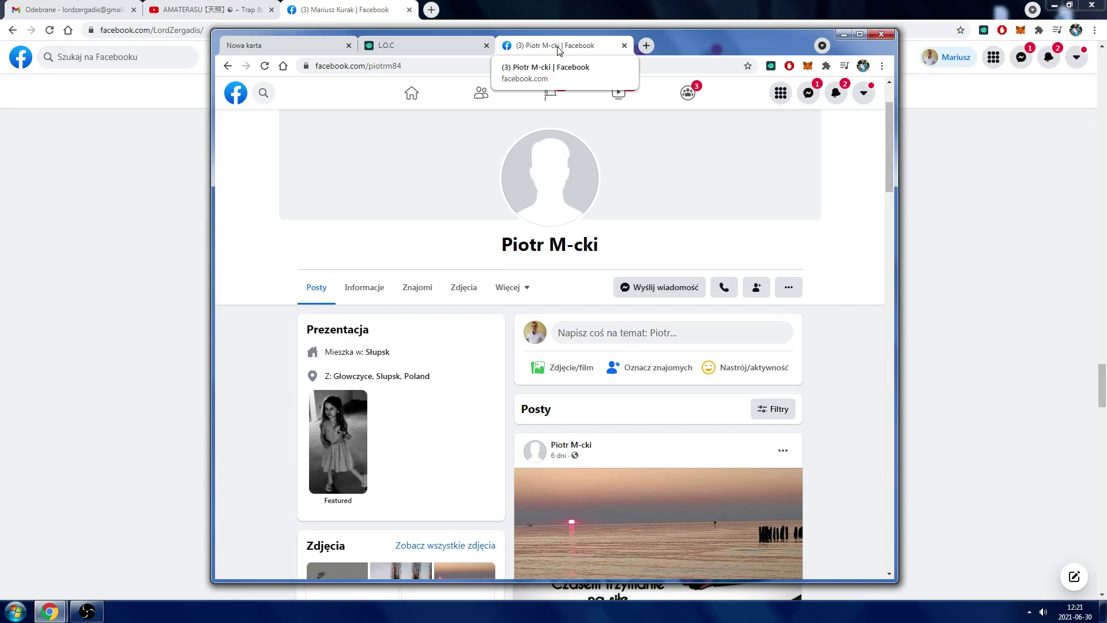
click(624, 45)
- Expand the earlier comments under the own-profile screenshot post in the main browser window and copy the first commenter's name
click(1020, 314)
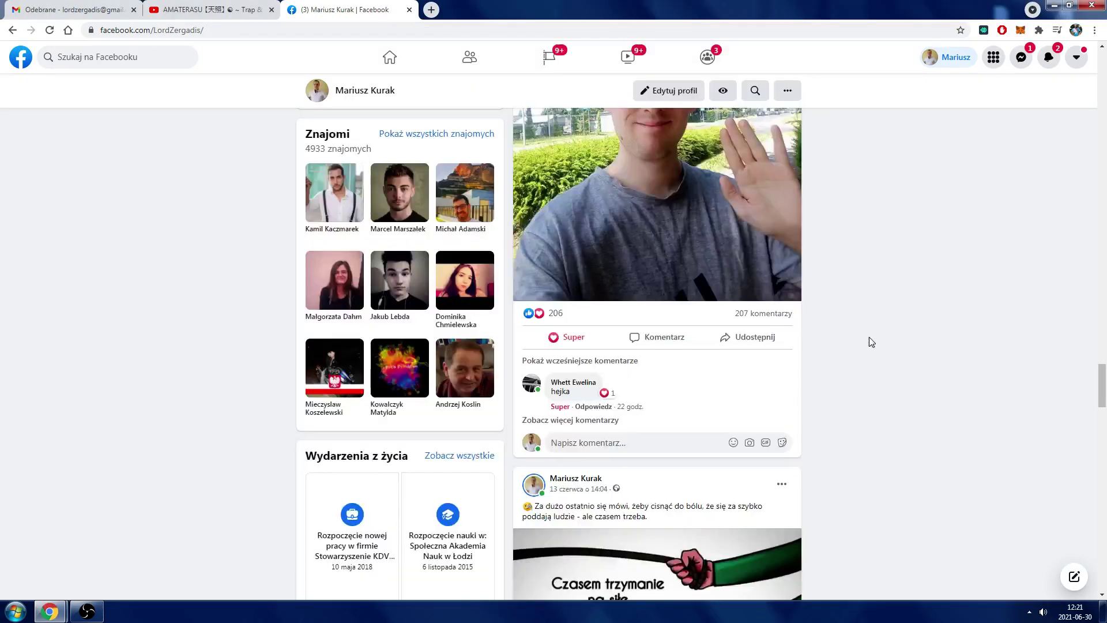
scroll(890, 328, up, 20)
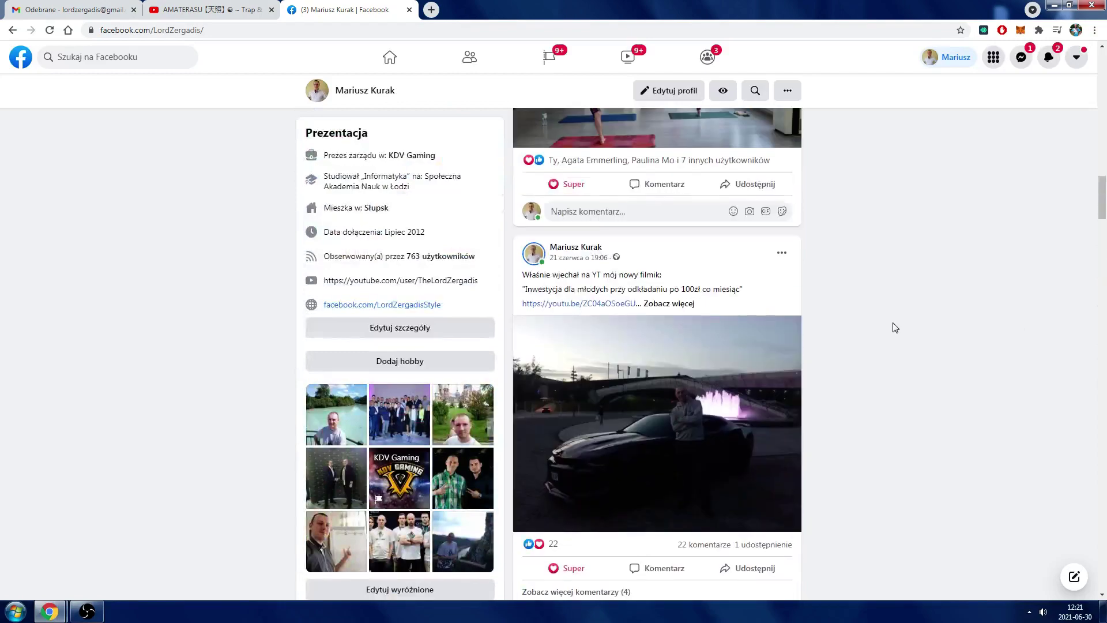
scroll(893, 326, up, 10)
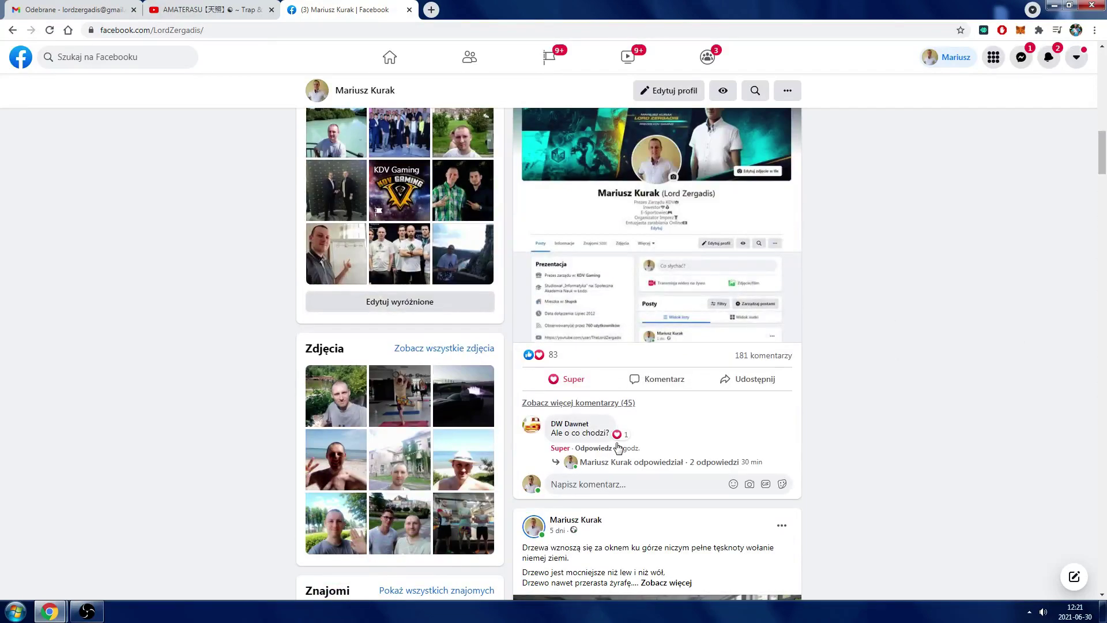
click(566, 403)
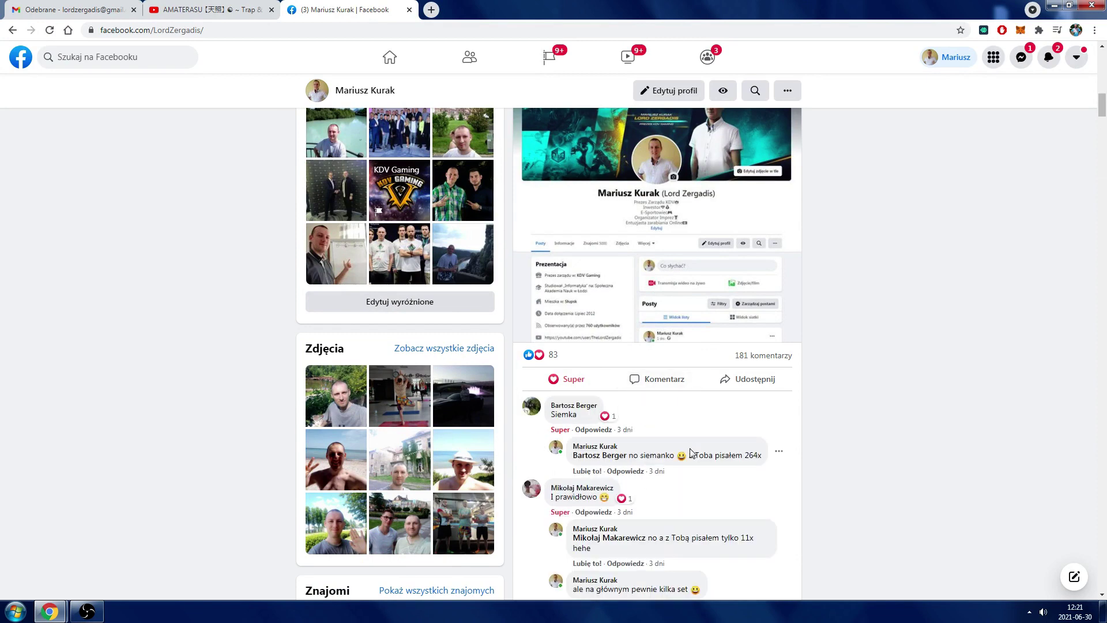
scroll(621, 343, down, 2)
drag(601, 289, 551, 290)
key(ctrl+c)
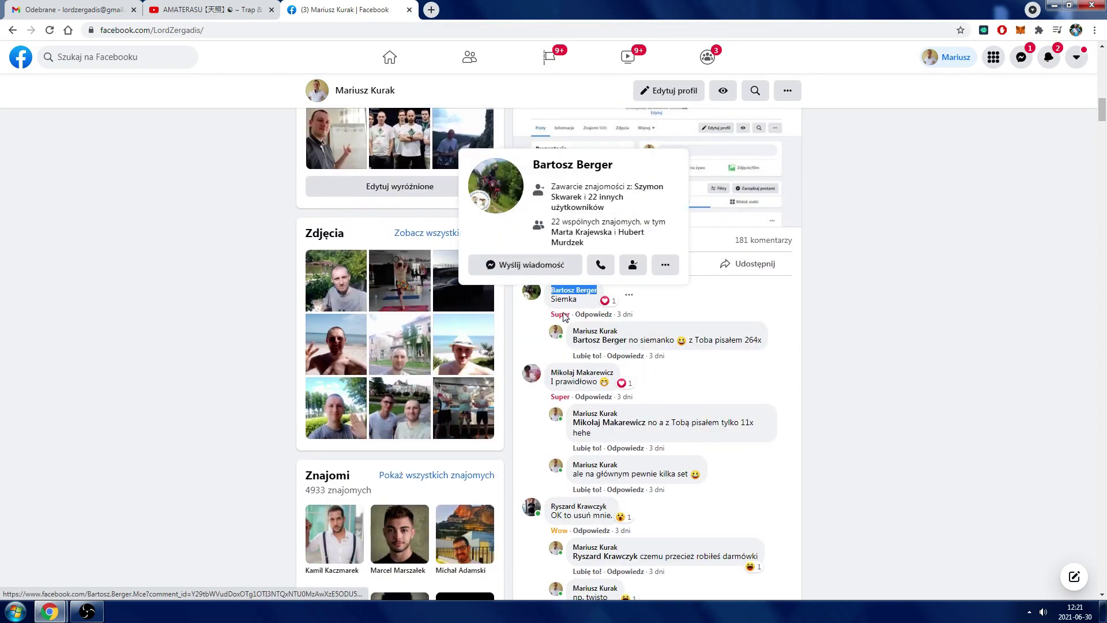
- Switch to the Message Downloader window and set the conversation list to show all rows
mouse_move(49, 611)
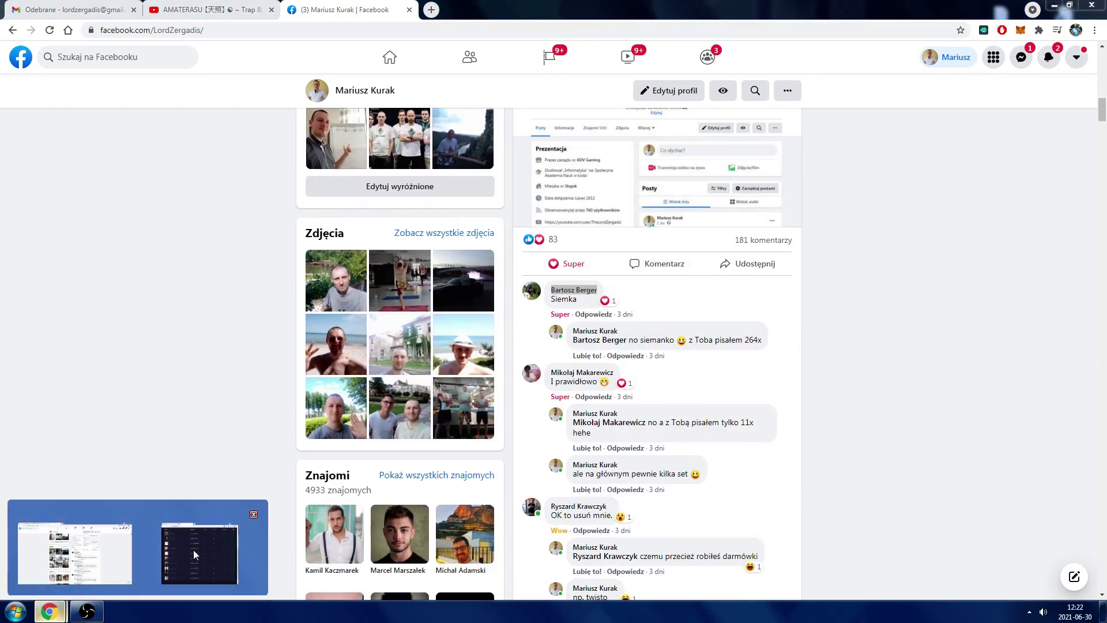
click(206, 544)
scroll(607, 321, up, 5)
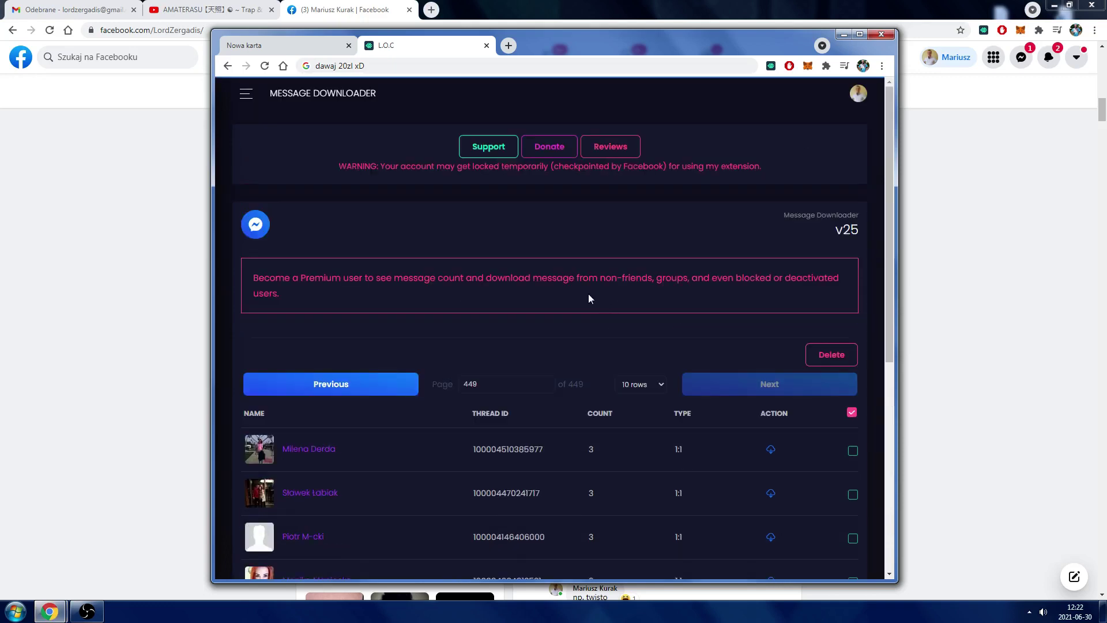
click(499, 384)
click(658, 384)
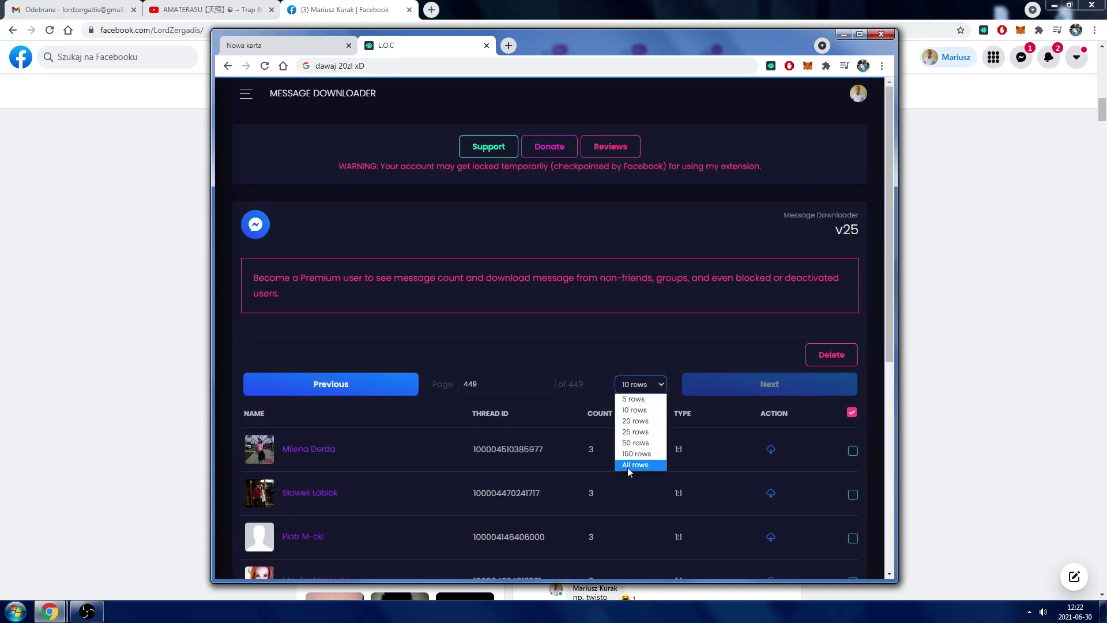
scroll(621, 427, down, 4)
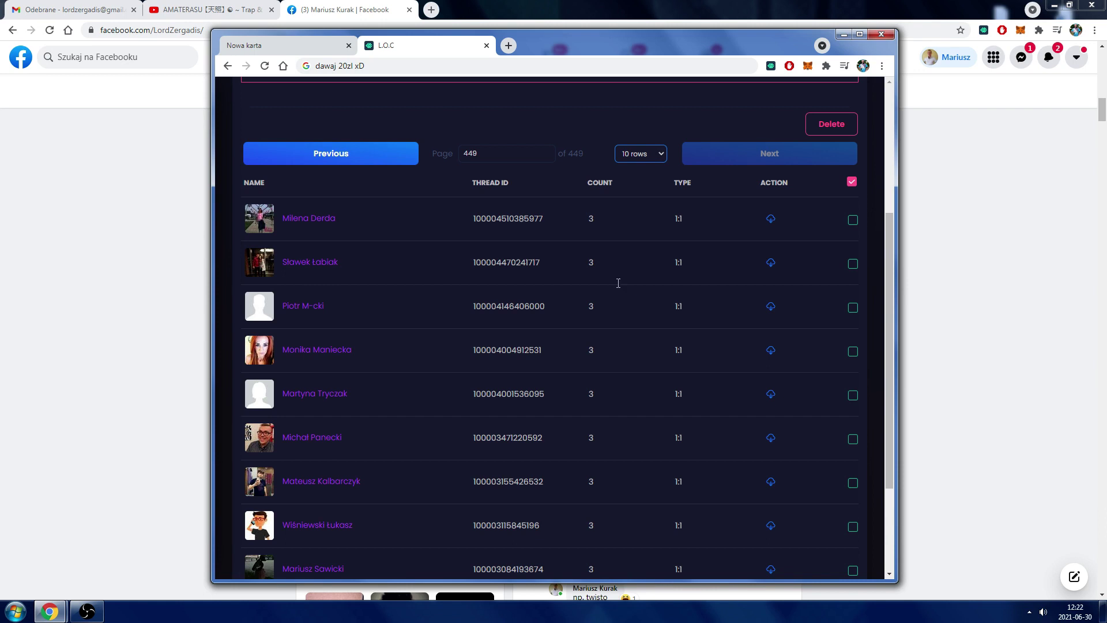
- Search the full conversation list for the copied commenter's name, check that contact's message count and close the search
key(ctrl+f)
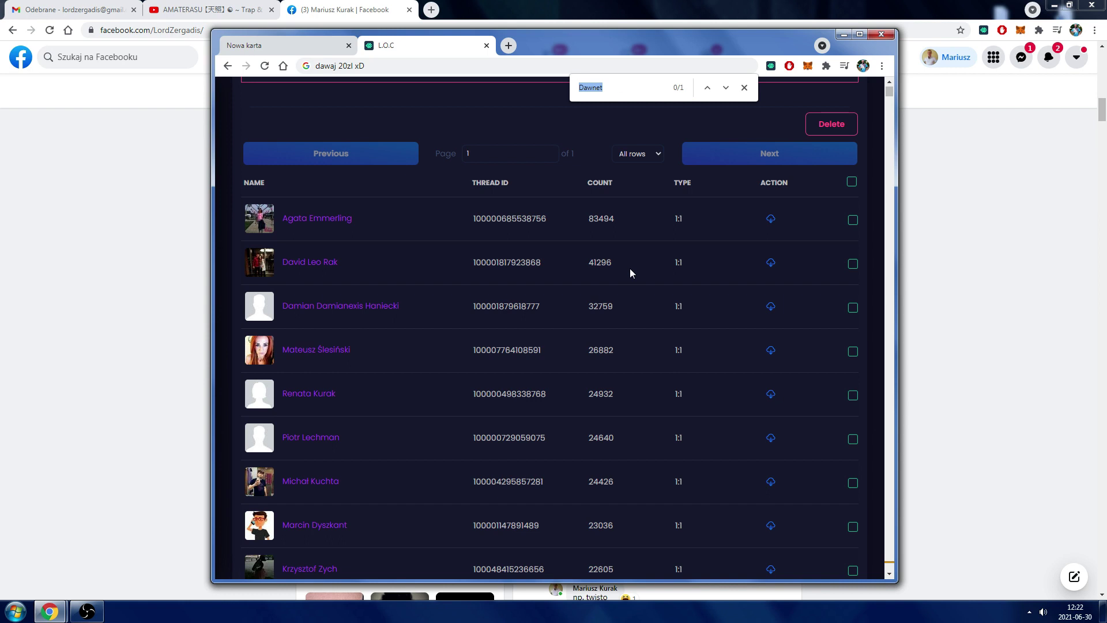
key(ctrl+v)
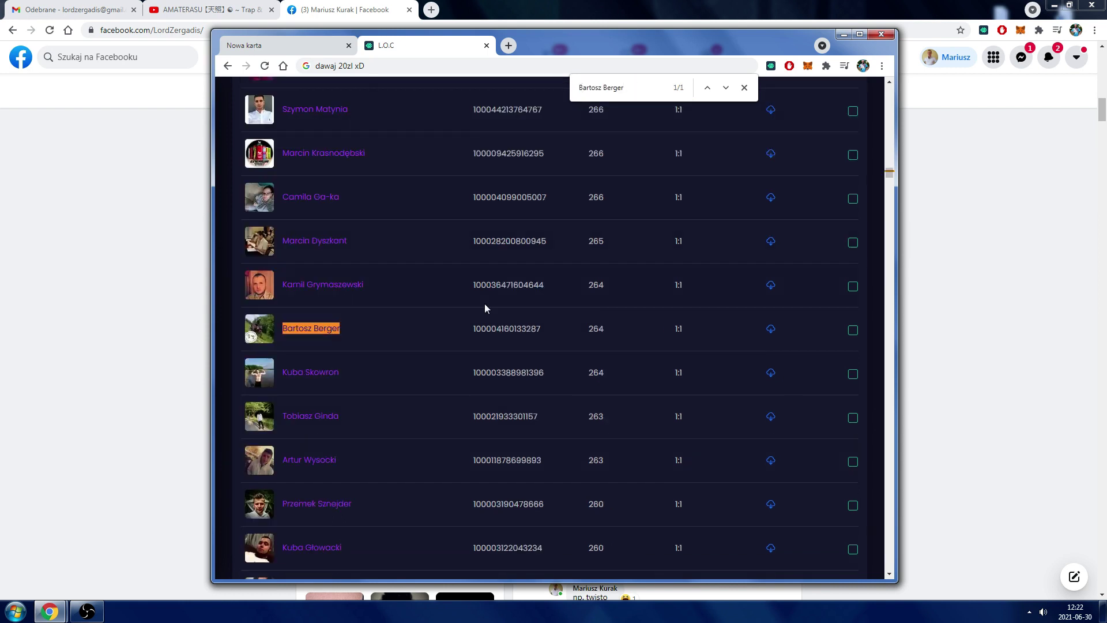
double_click(600, 328)
click(744, 88)
click(632, 329)
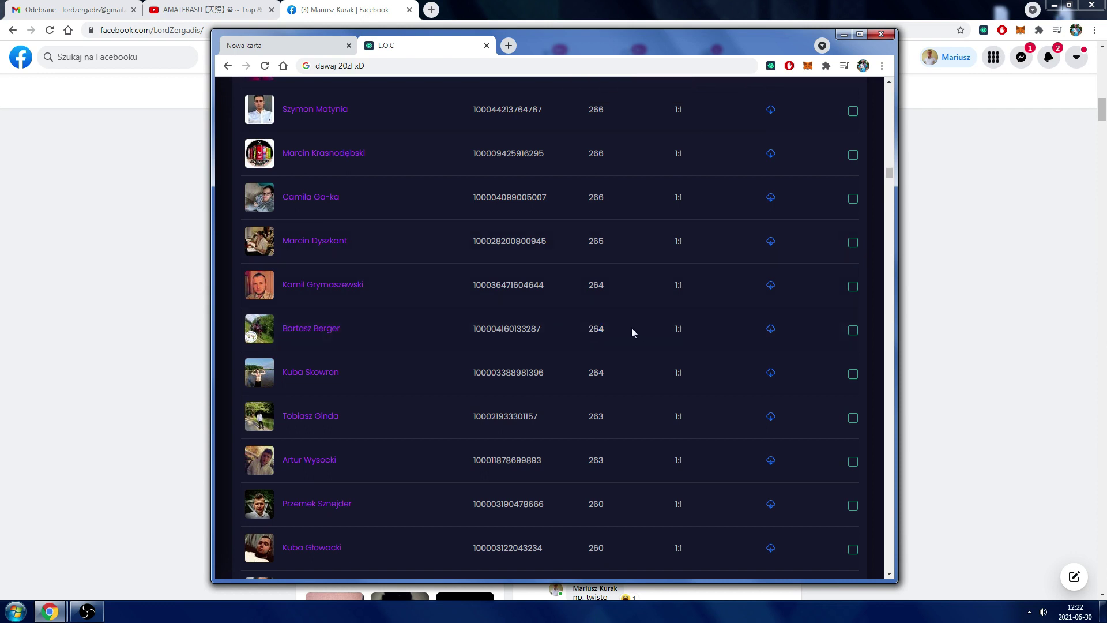